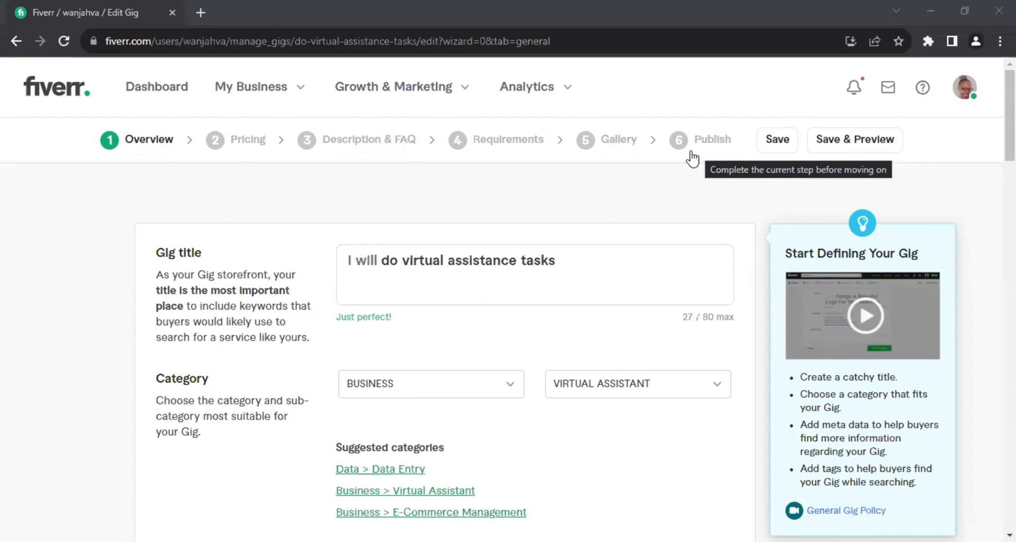
Review the gig's title, category, service type, metadata and search tags, and save the overview to continue to pricing.
mouse_move(443, 288)
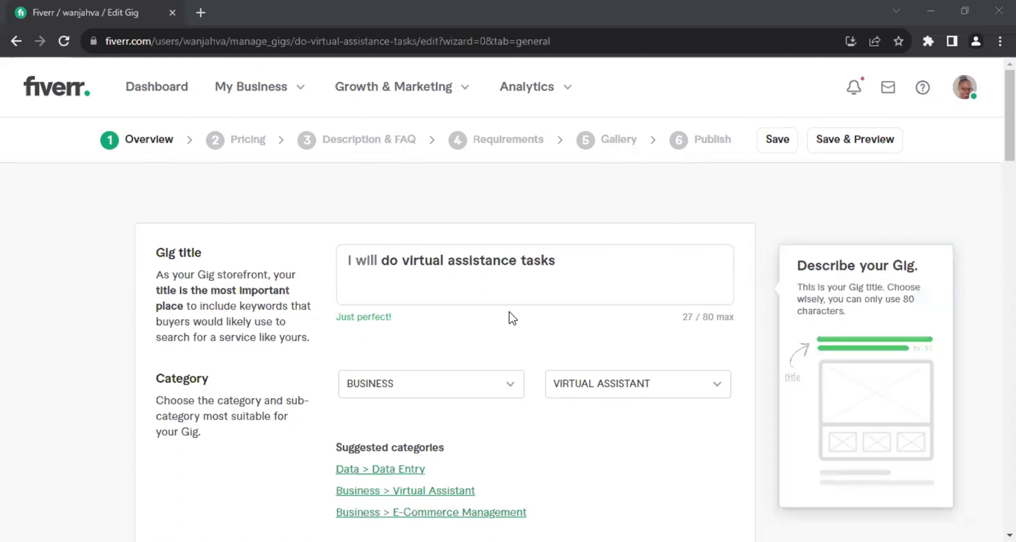
mouse_move(258, 381)
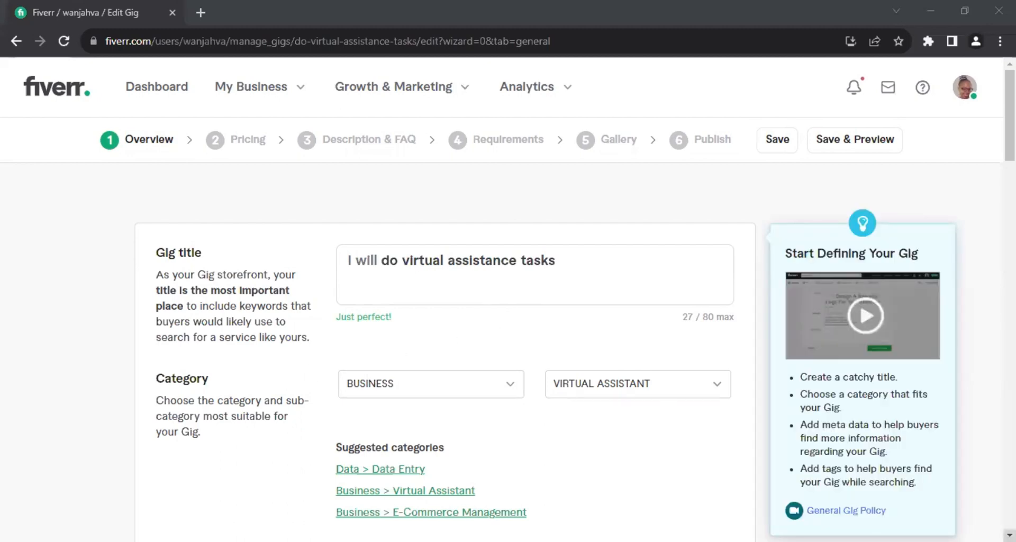
scroll(529, 296, "down", 3)
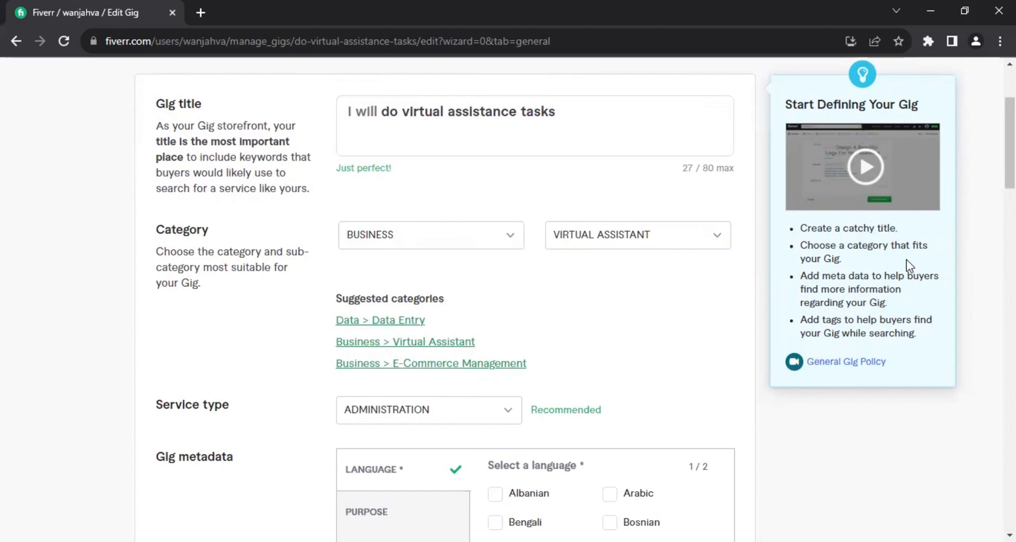
left_click(1009, 535)
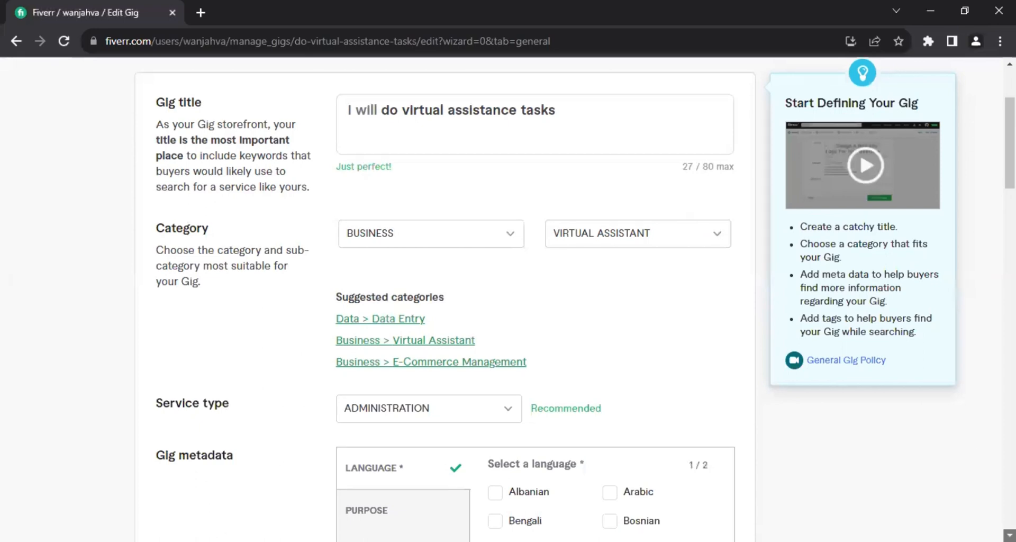
scroll(1009, 535, "down", 5)
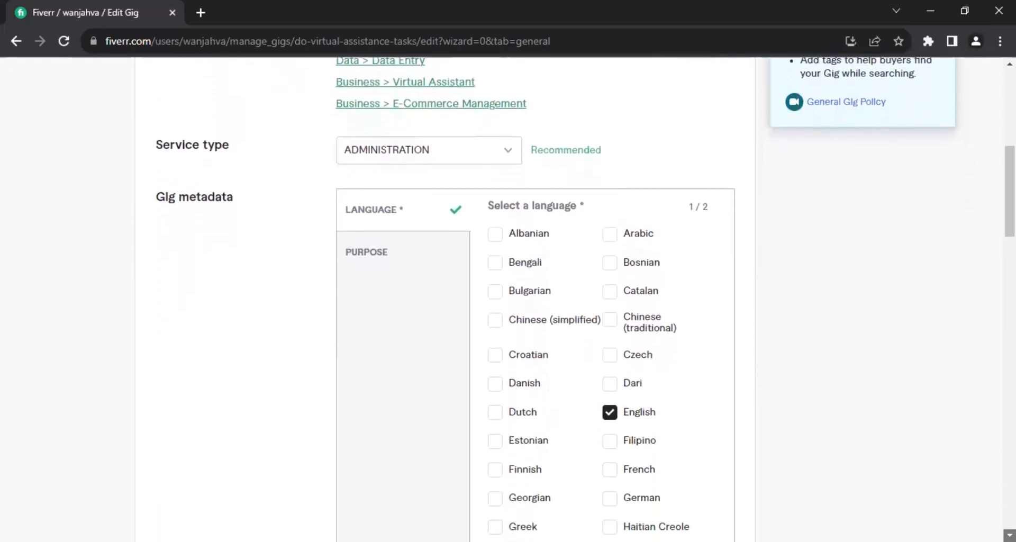
scroll(1009, 535, "down", 6)
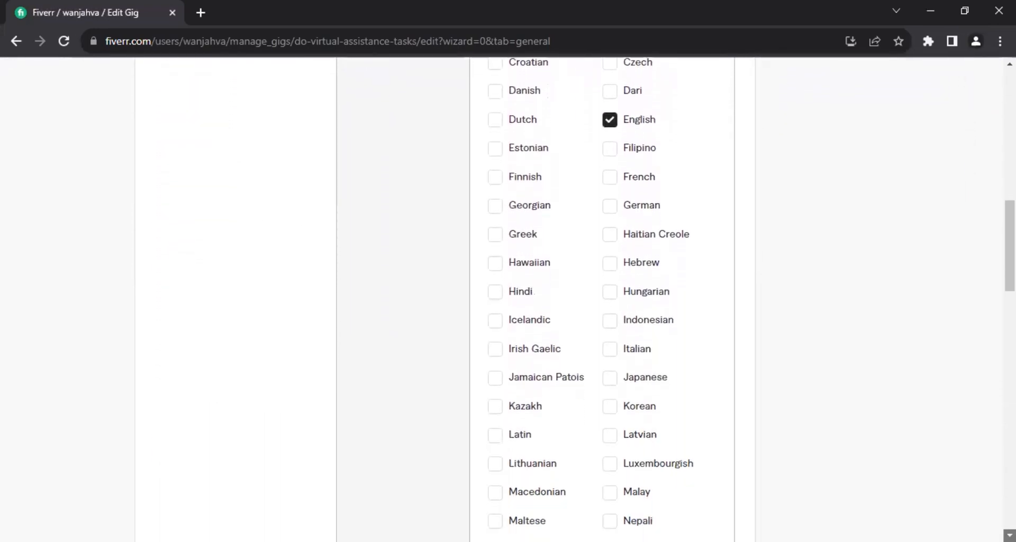
scroll(1010, 535, "down", 13)
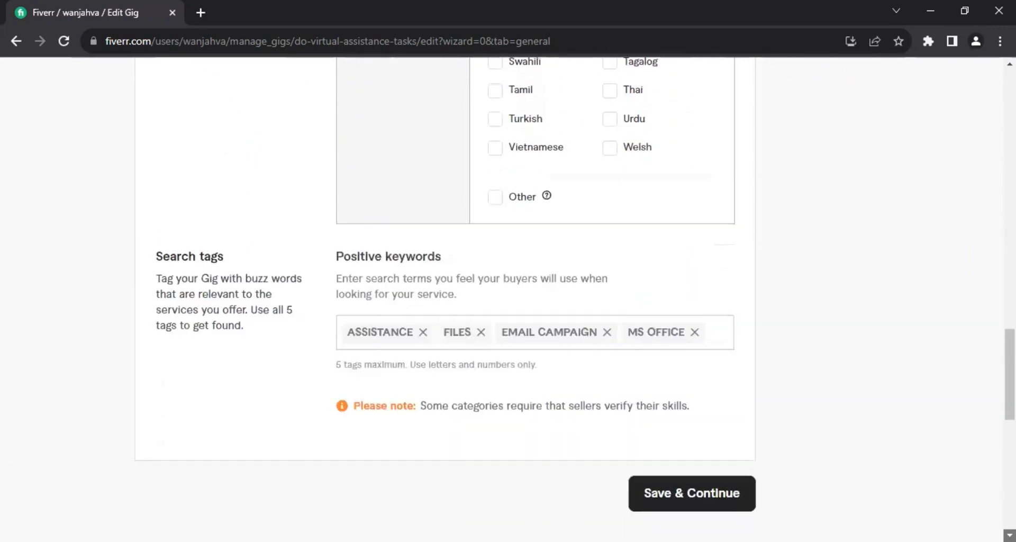
scroll(1009, 535, "down", 5)
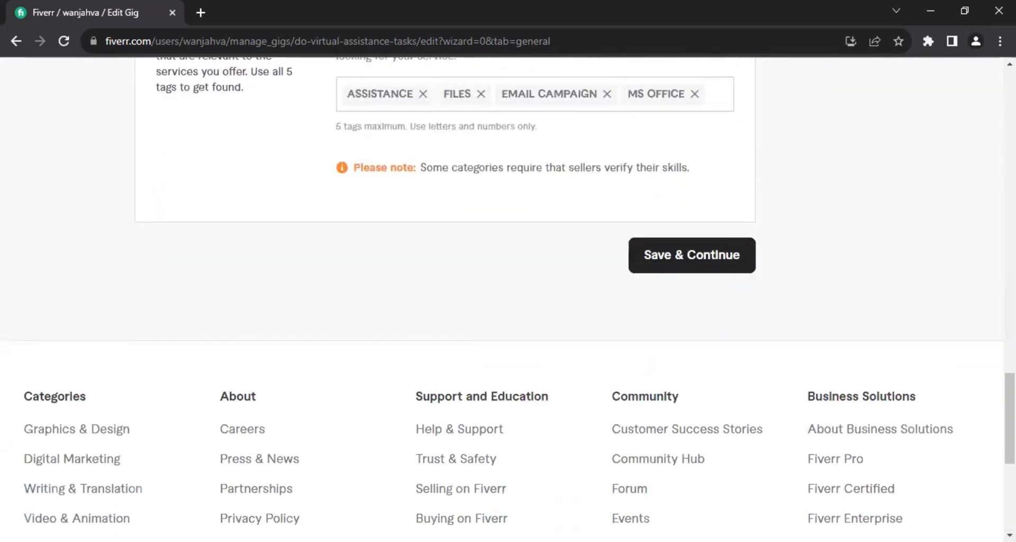
scroll(1009, 64, "up", 4)
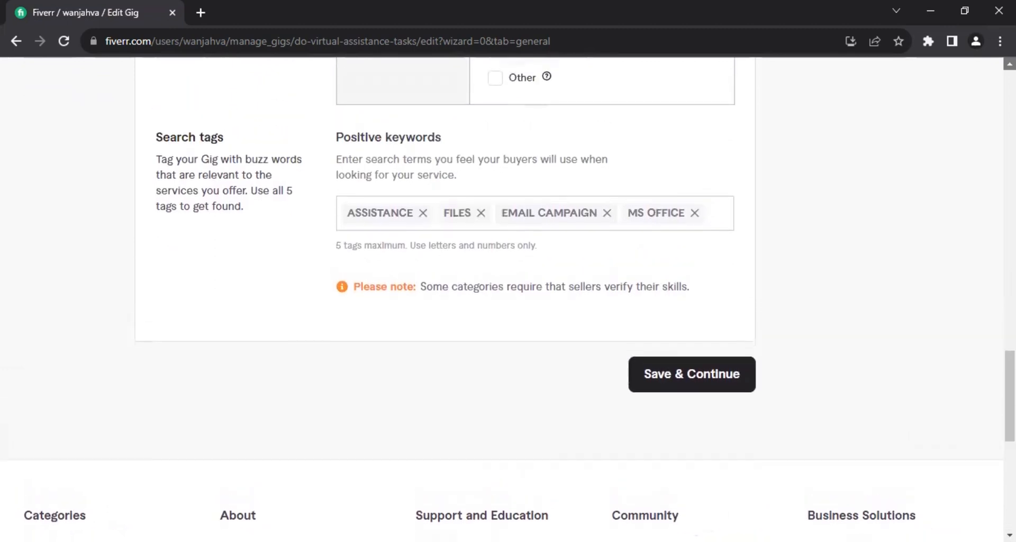
mouse_move(403, 245)
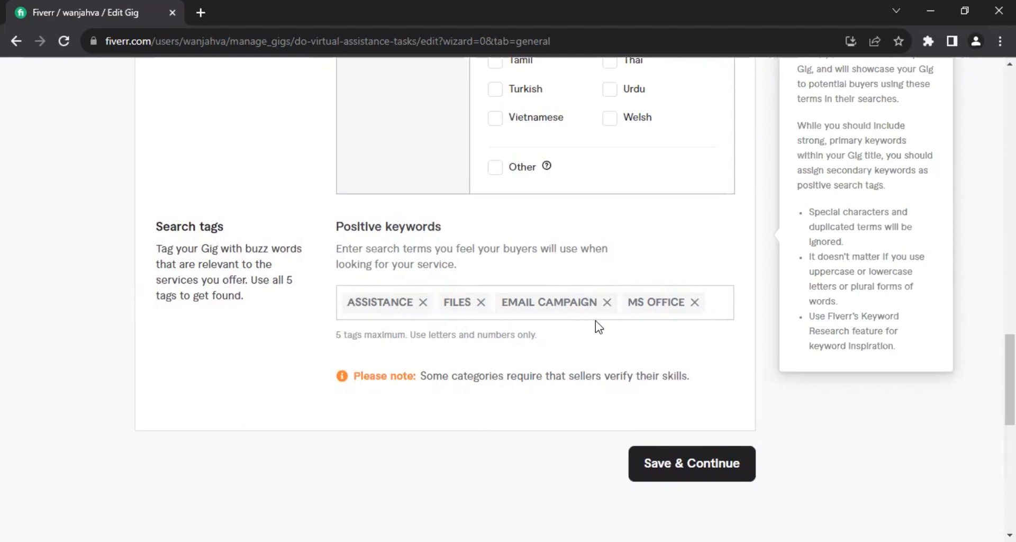
left_click(686, 465)
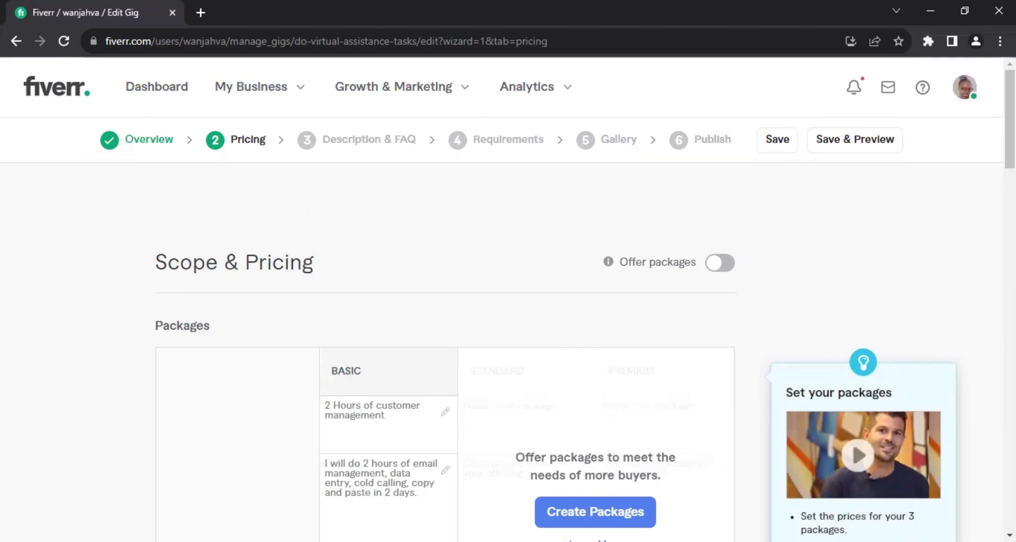
Check the Basic package's title and description, and set its delivery time to 2 days.
scroll(508, 300, "down", 2)
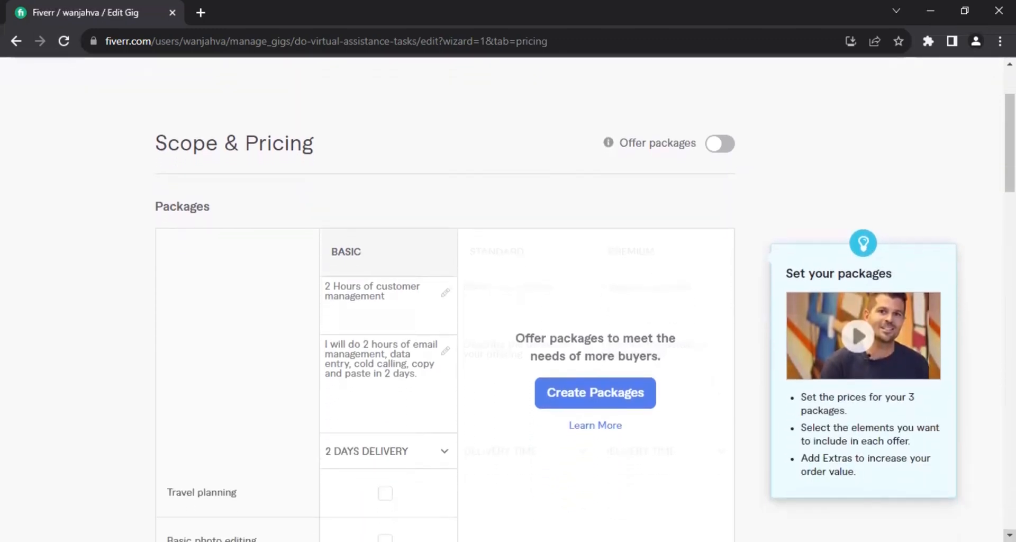
scroll(598, 367, "down", 2)
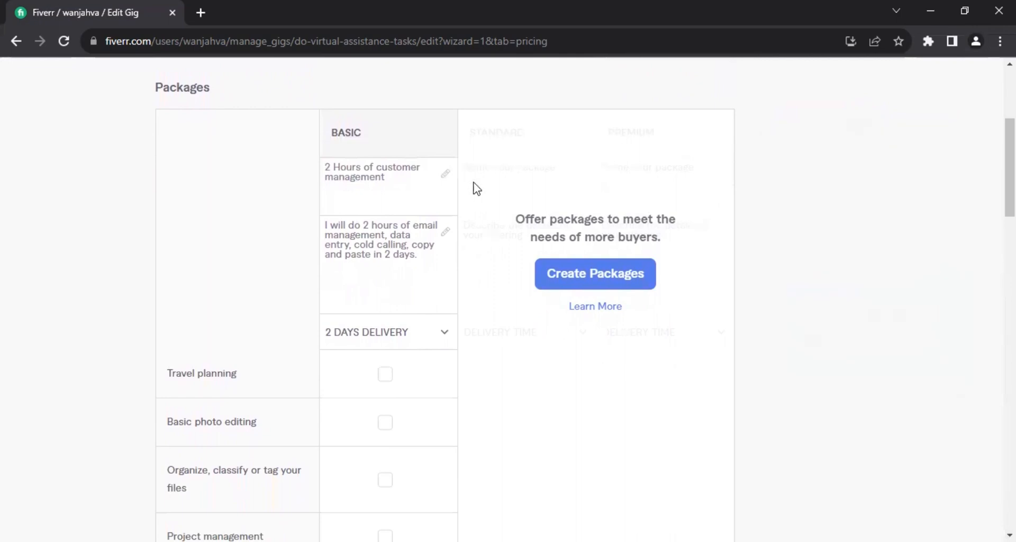
left_click(368, 198)
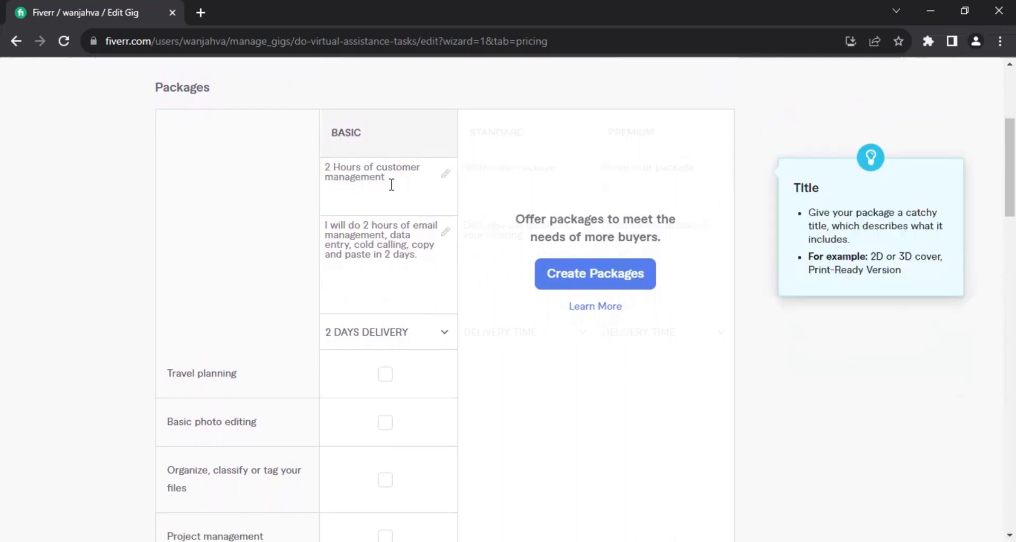
left_click(397, 235)
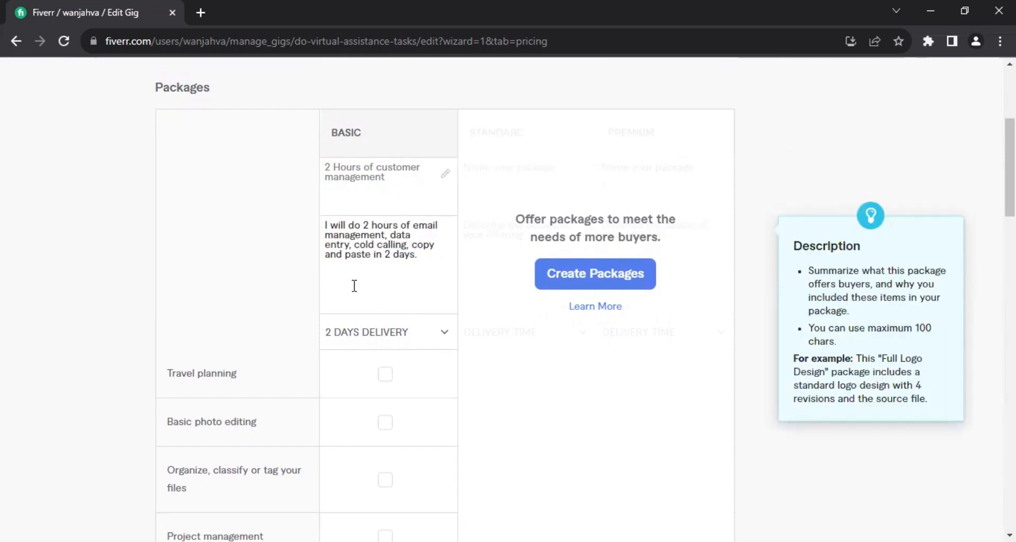
left_click(447, 333)
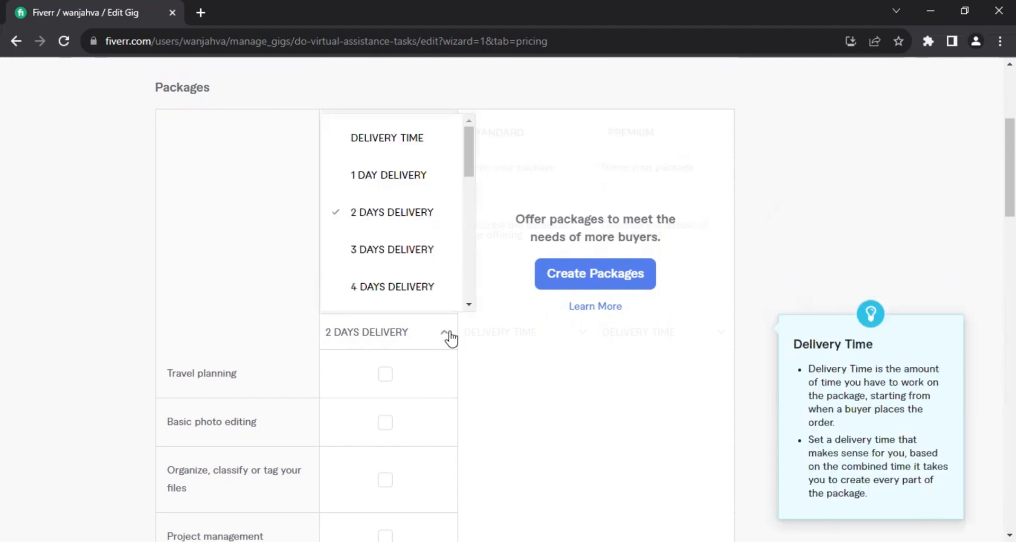
left_click(427, 219)
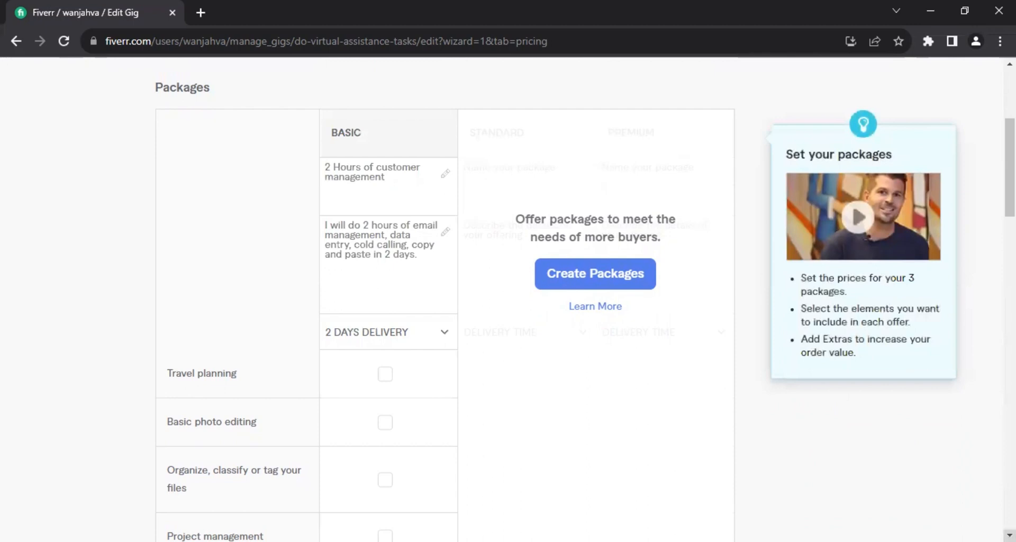
Set the Basic package's hours of work to 2.
scroll(887, 415, "down", 3)
left_click(1010, 536)
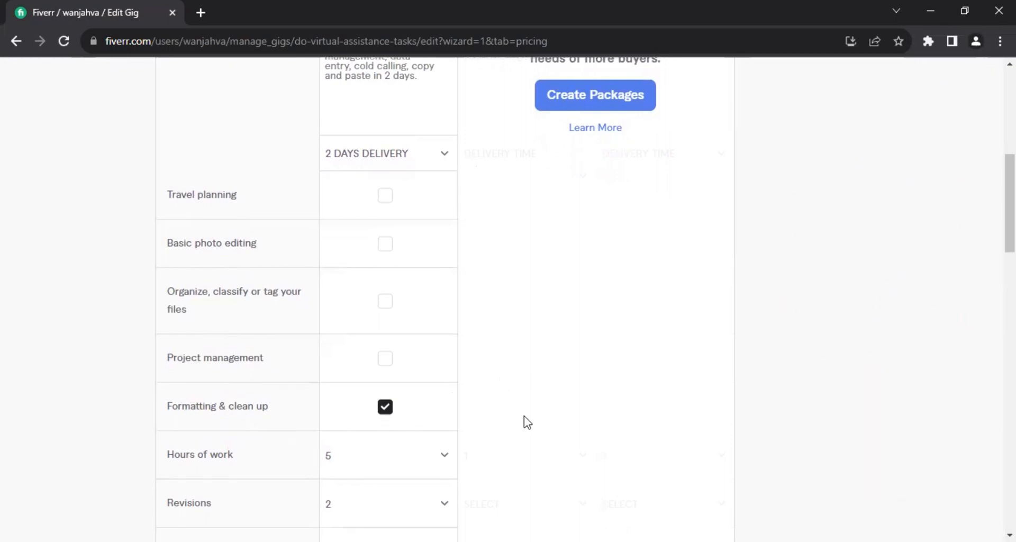
left_click(1010, 536)
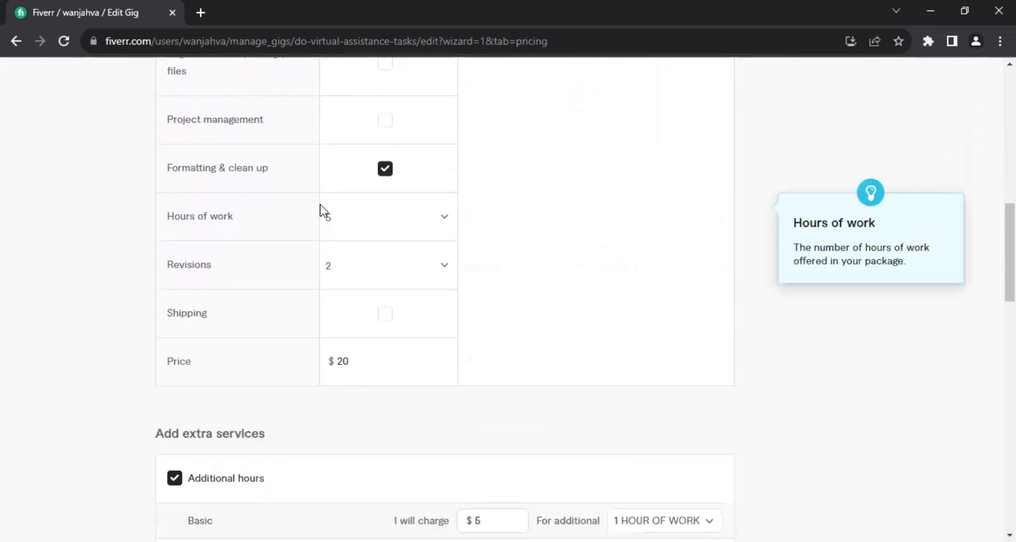
left_click(448, 221)
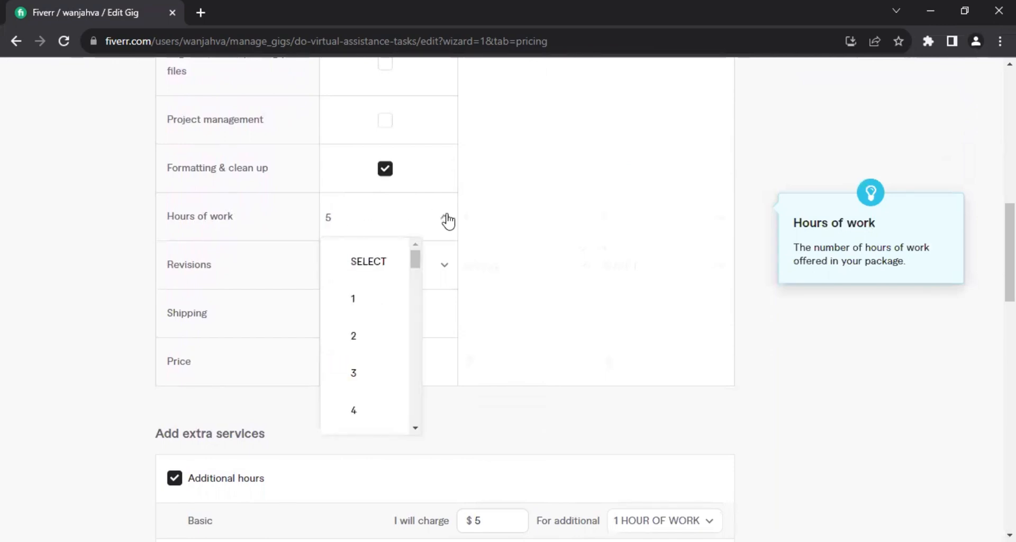
left_click(362, 341)
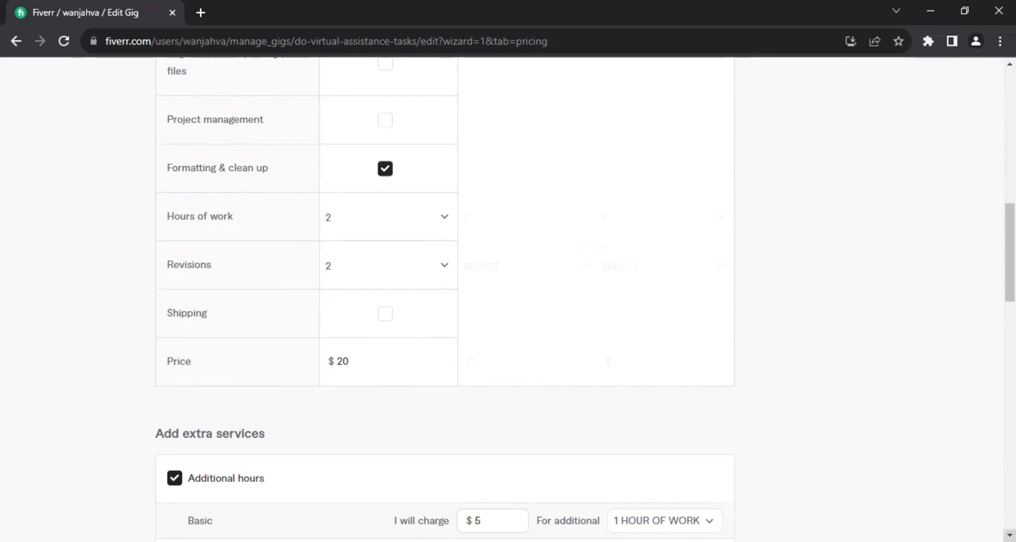
Review the package price and the extra services, including the additional-hours options, and save the pricing to continue to the description.
scroll(1010, 536, "down", 5)
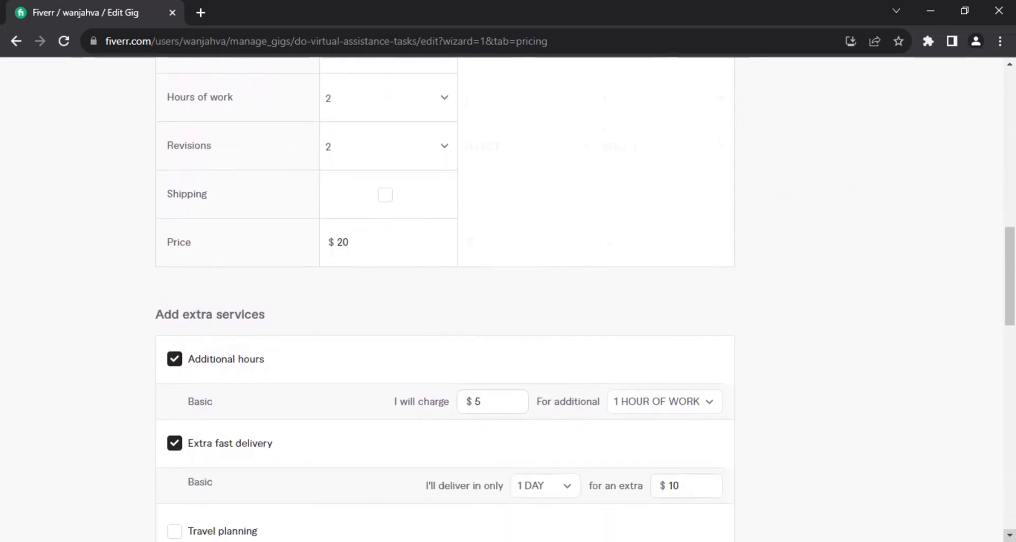
scroll(1009, 536, "down", 1)
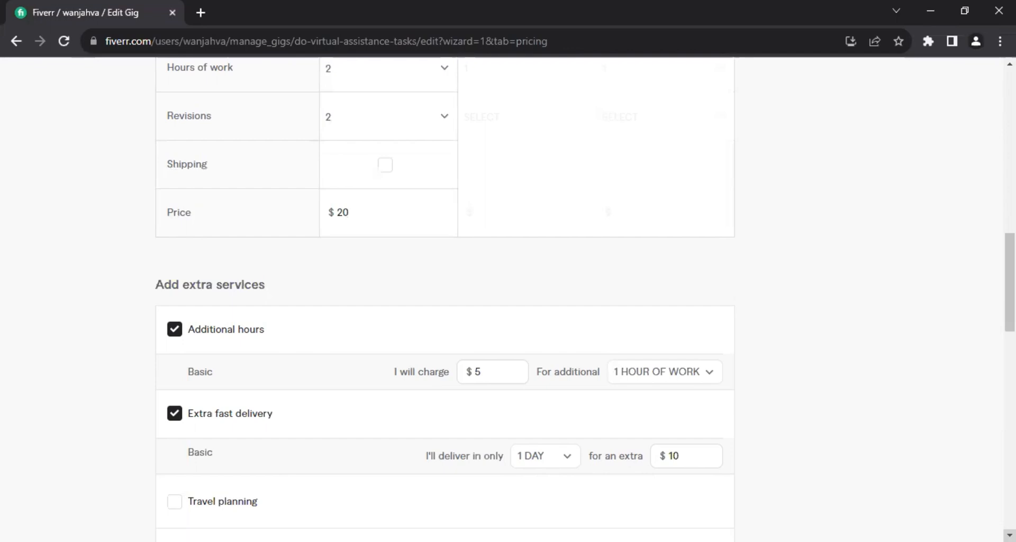
scroll(444, 297, "down", 3)
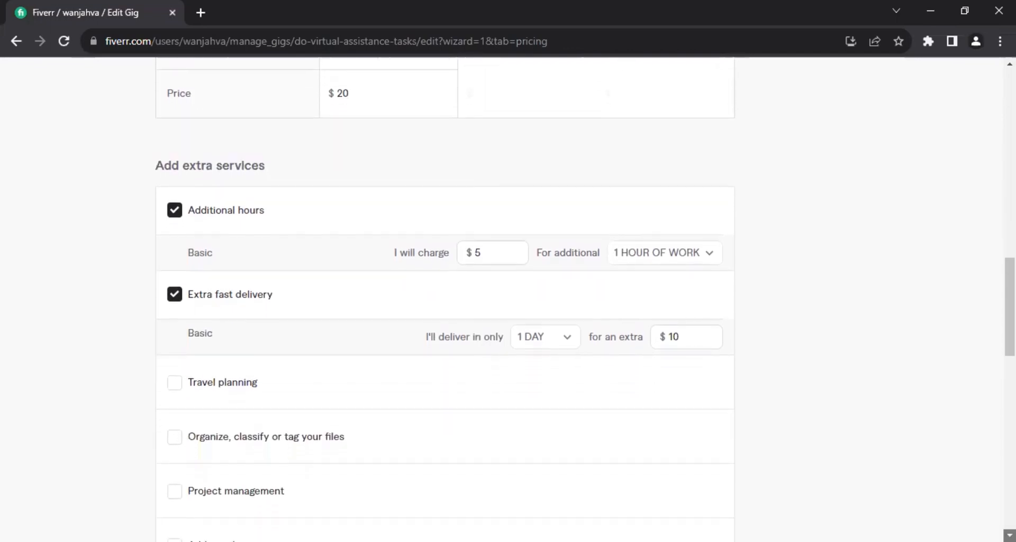
left_click(1011, 535)
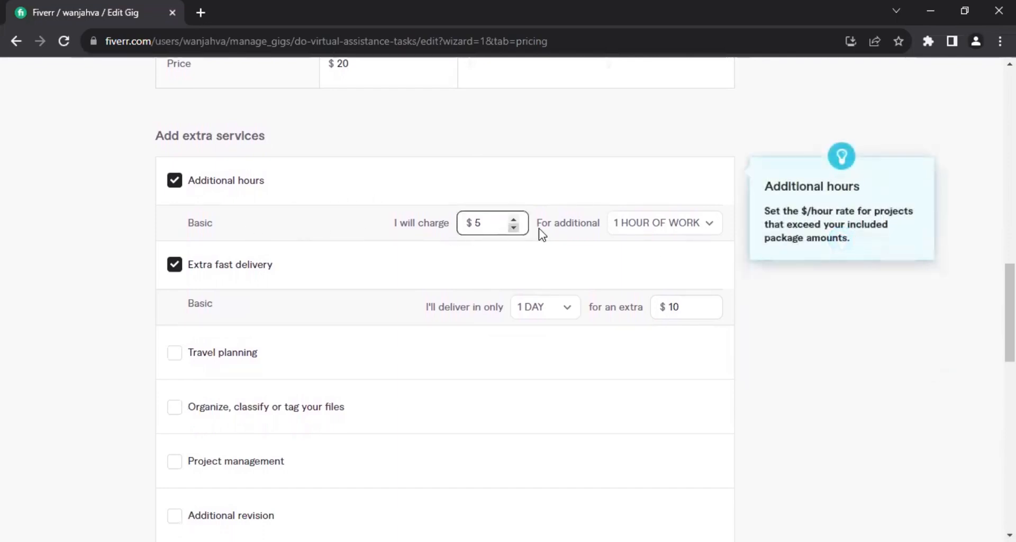
left_click(712, 224)
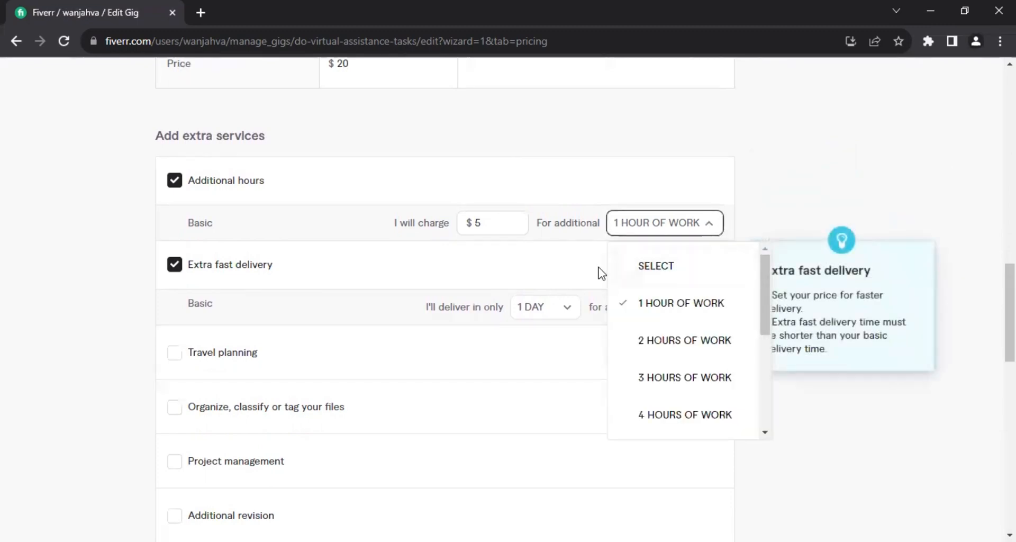
left_click(842, 403)
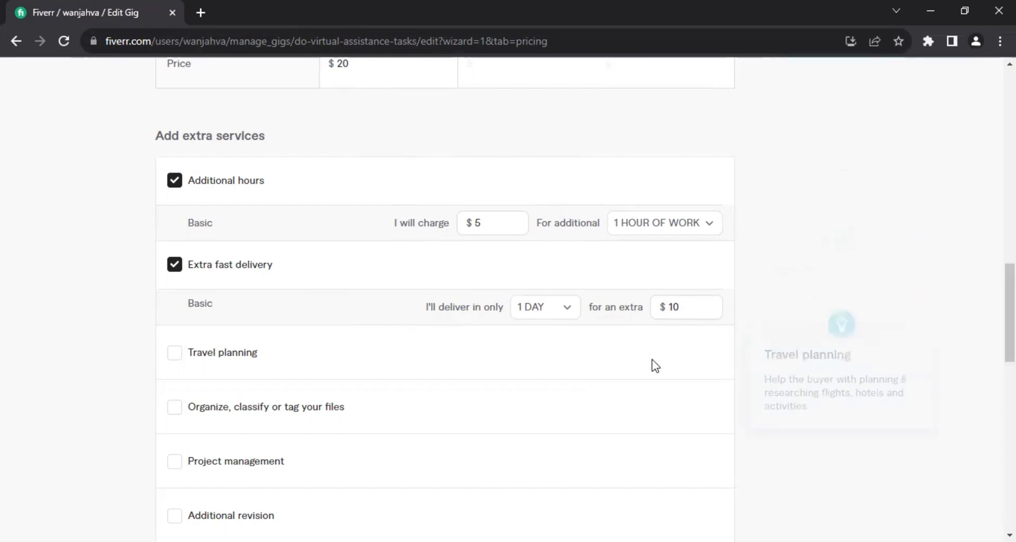
scroll(973, 513, "down", 3)
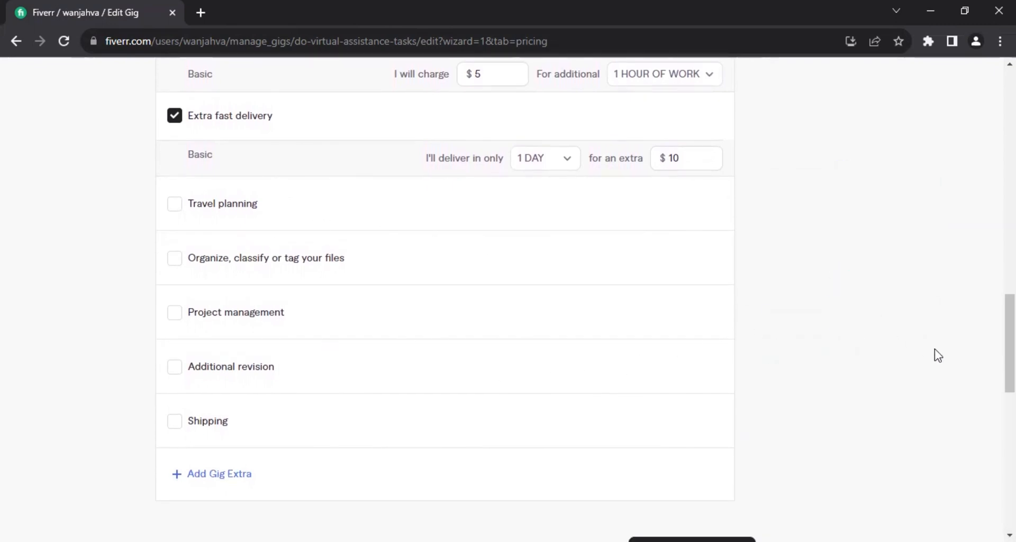
scroll(651, 388, "down", 3)
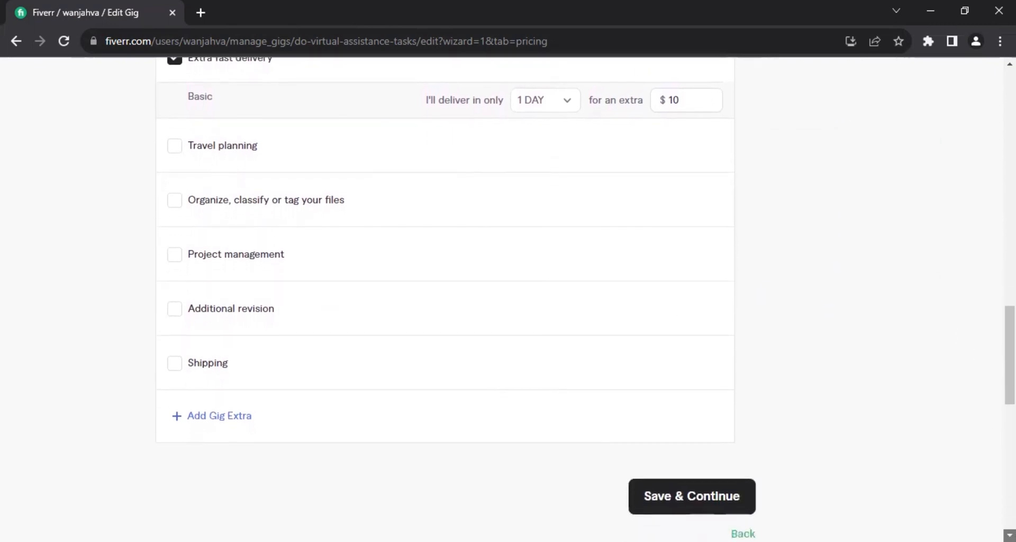
left_click(659, 400)
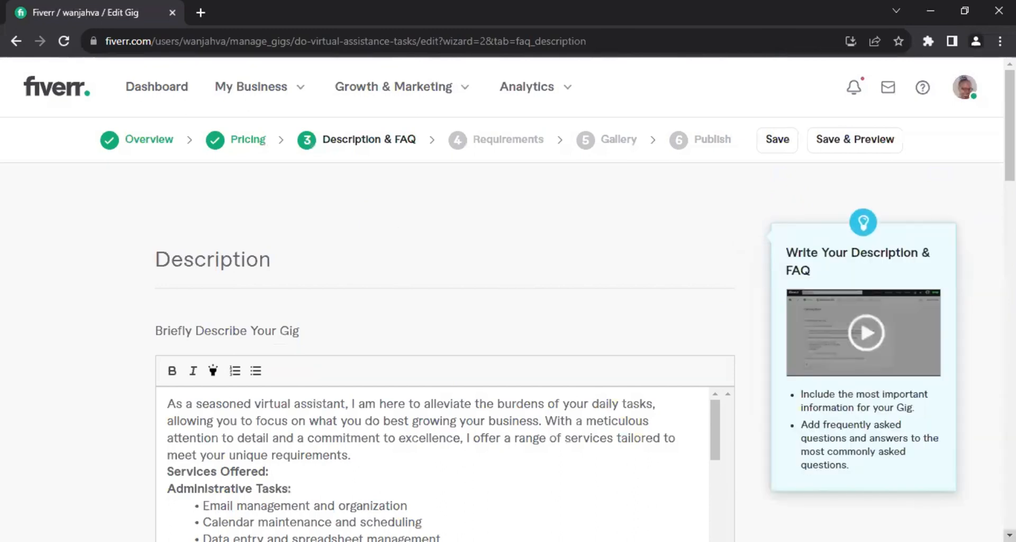
Read through the gig description, from the introduction and services offered to the Why Choose Me section.
scroll(507, 297, "down", 1)
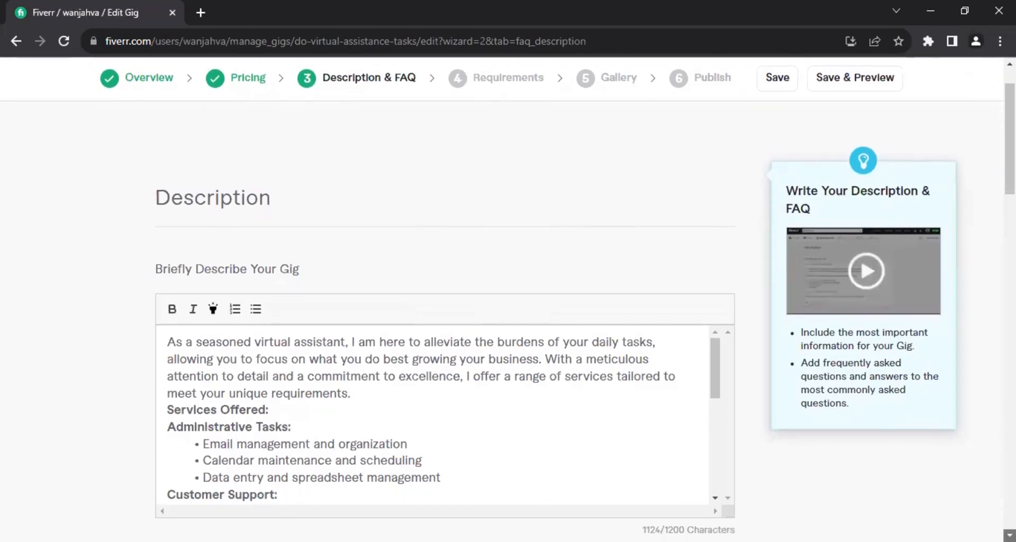
scroll(592, 326, "down", 2)
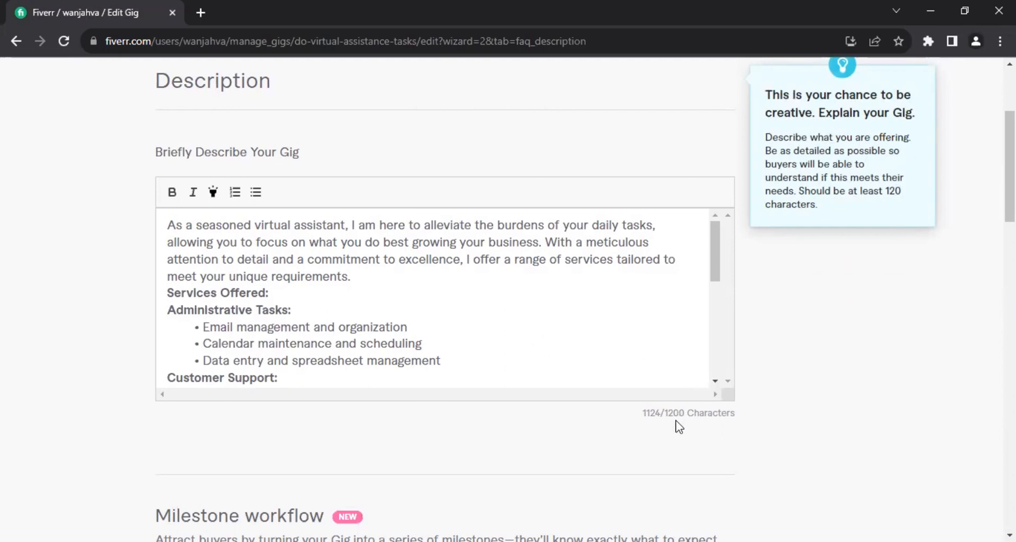
left_click(714, 380)
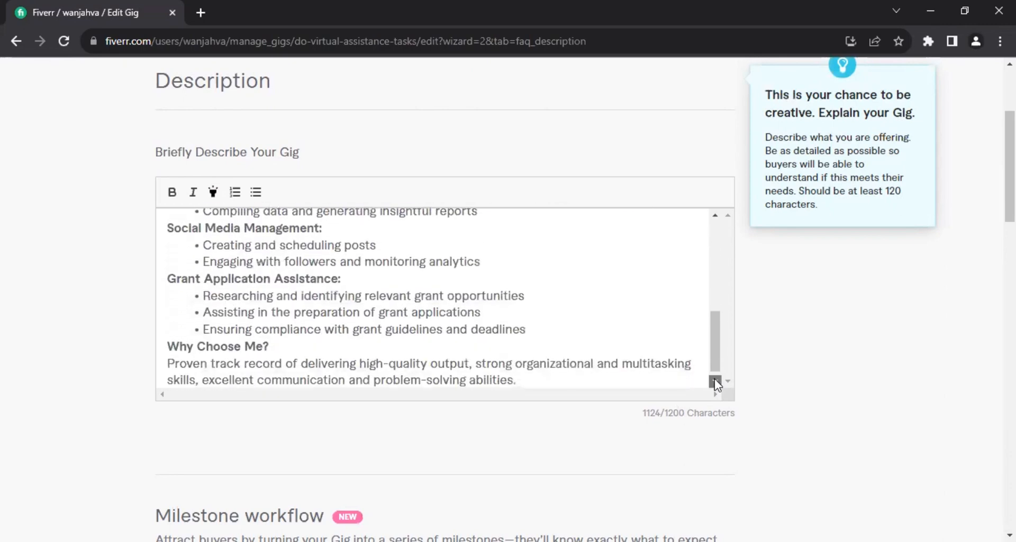
left_click(715, 217)
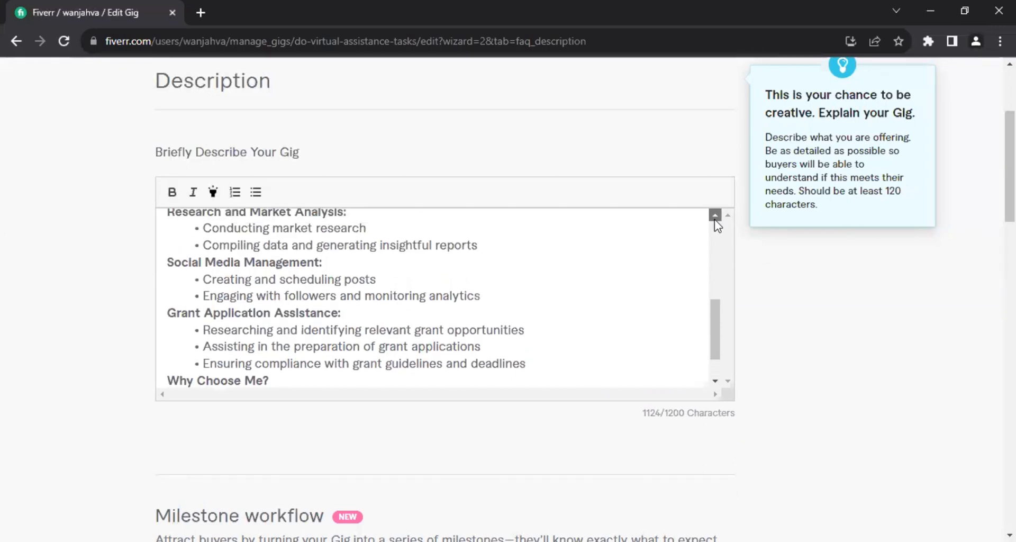
left_click(715, 215)
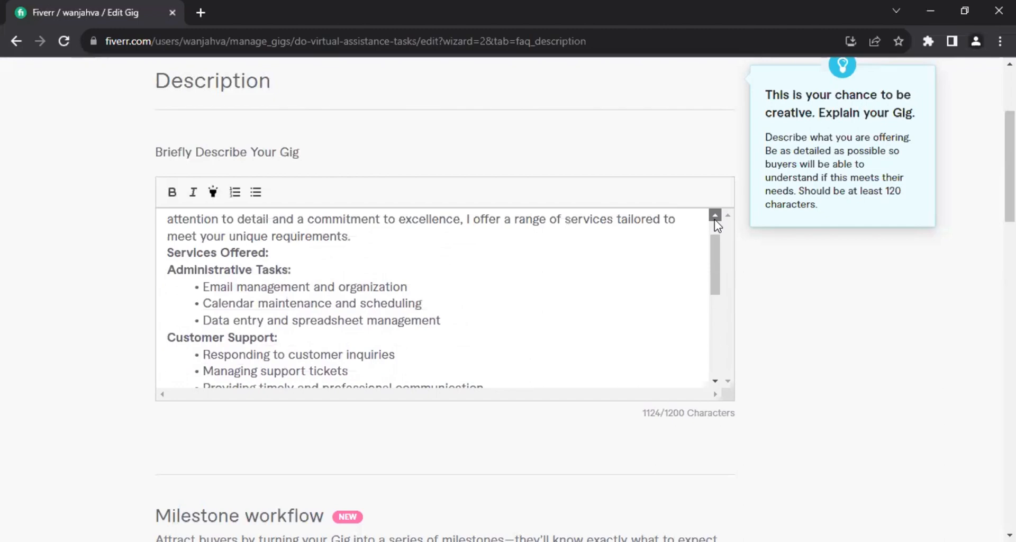
left_click(715, 215)
left_click(715, 215)
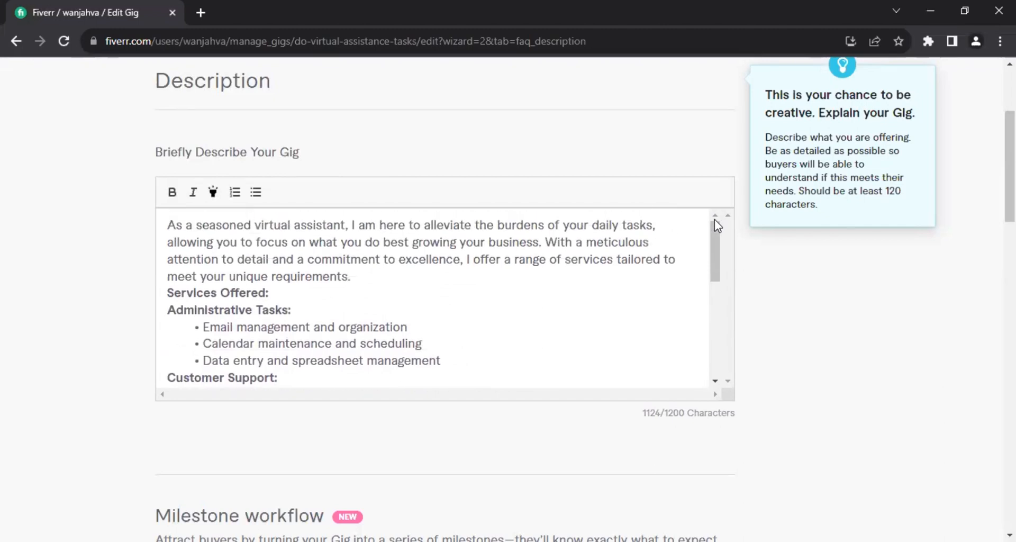
left_click(715, 380)
left_click_drag(717, 381, 718, 381)
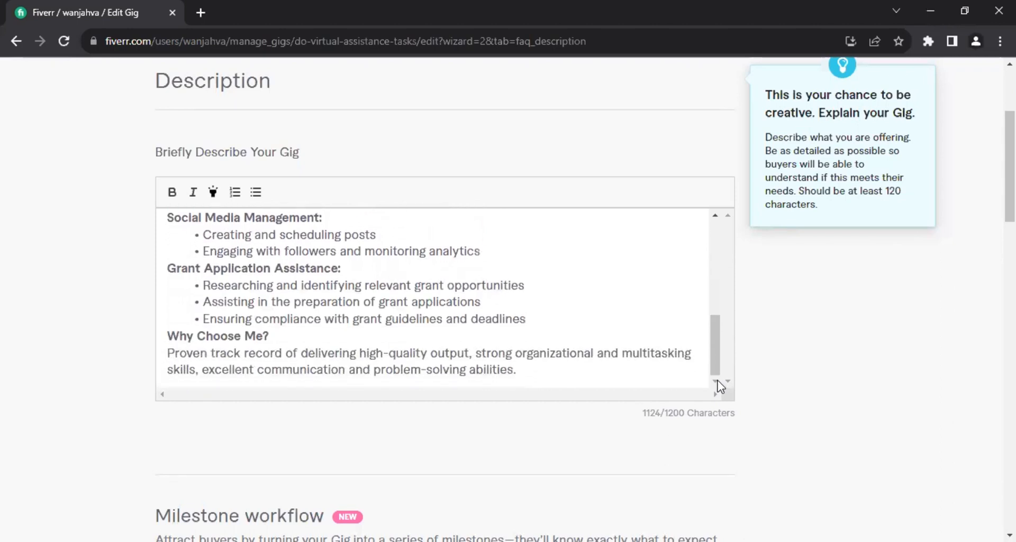
Check the Frequently Asked Questions section without adding a question, and save the description to continue to the requirements.
left_click(1009, 534)
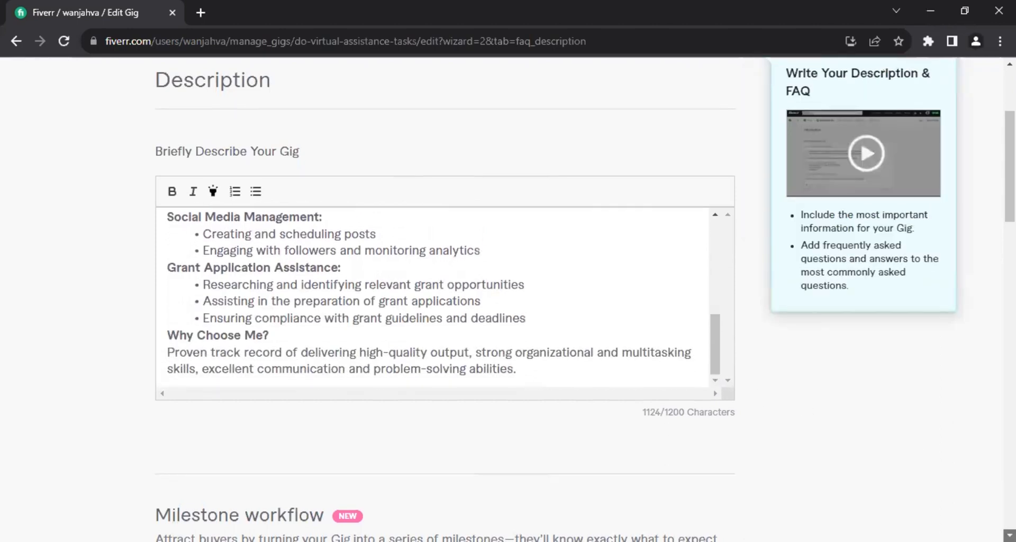
left_click_drag(1009, 535, 1009, 535)
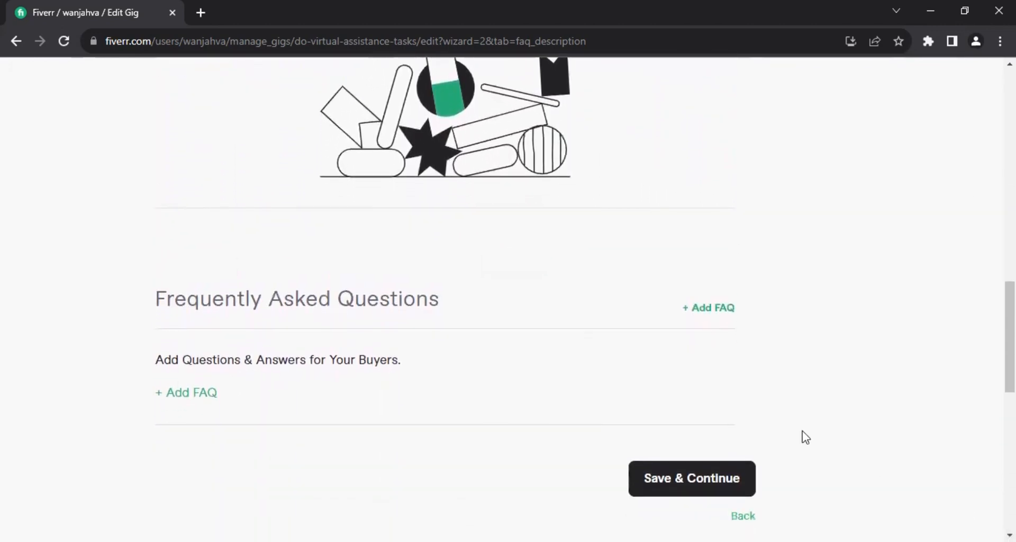
mouse_move(725, 331)
left_click(685, 488)
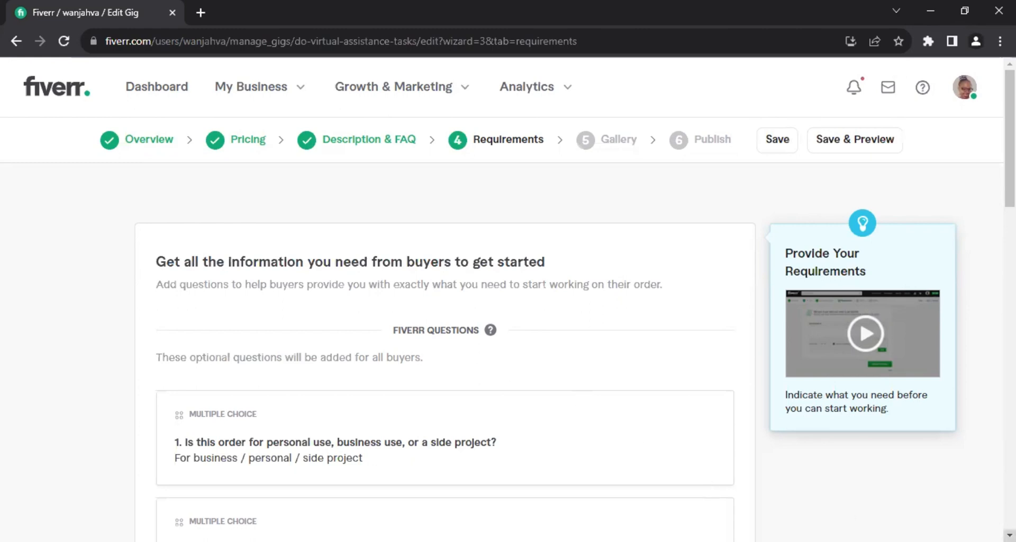
Review Fiverr's optional buyer questions and the custom free-text question, and save the requirements to continue to the gallery.
scroll(1009, 535, "down", 4)
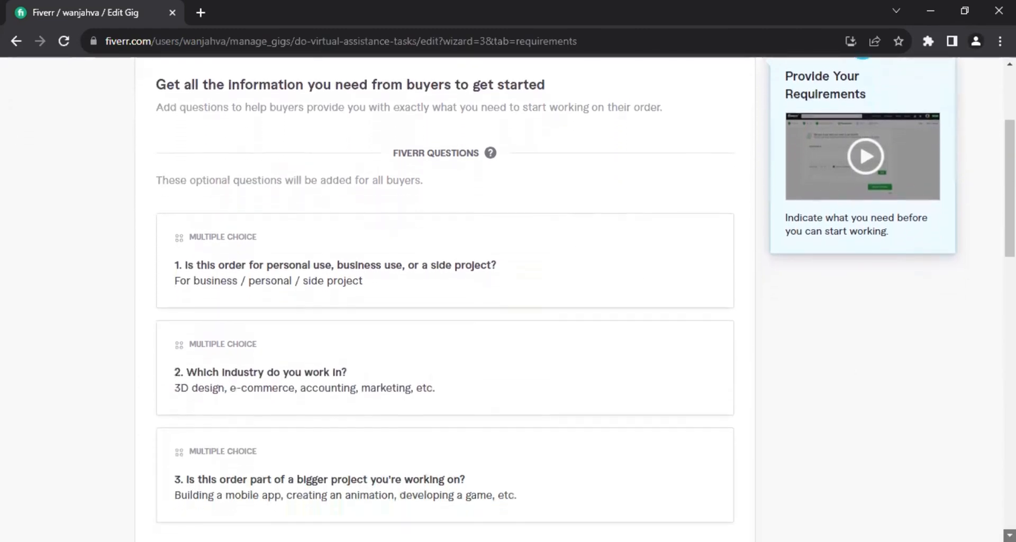
scroll(1009, 535, "down", 1)
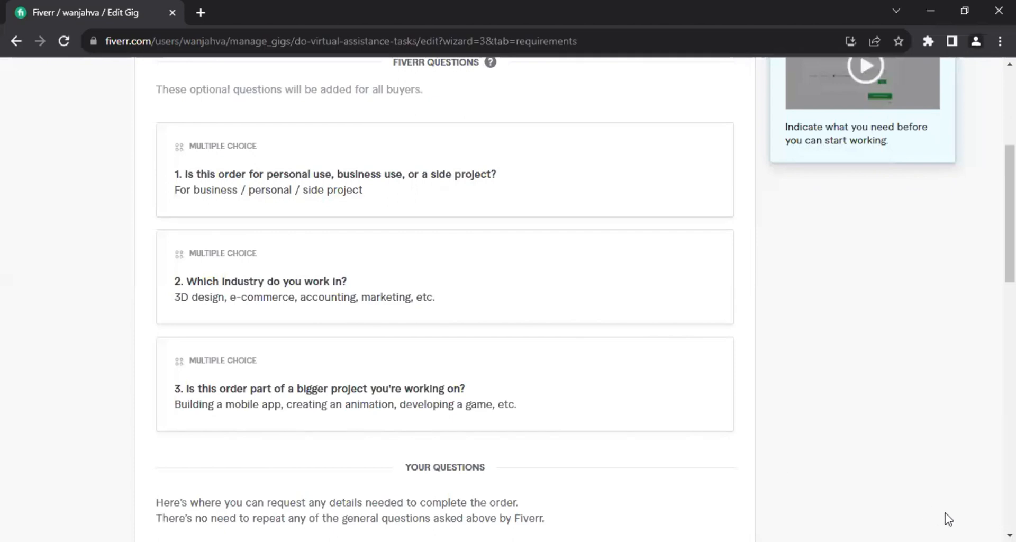
scroll(1009, 535, "down", 4)
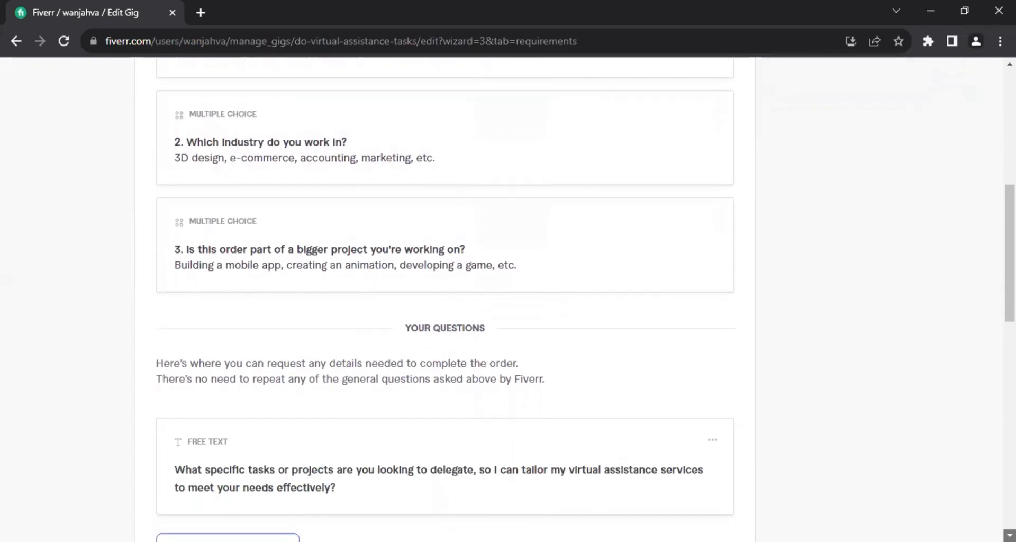
scroll(1010, 535, "down", 2)
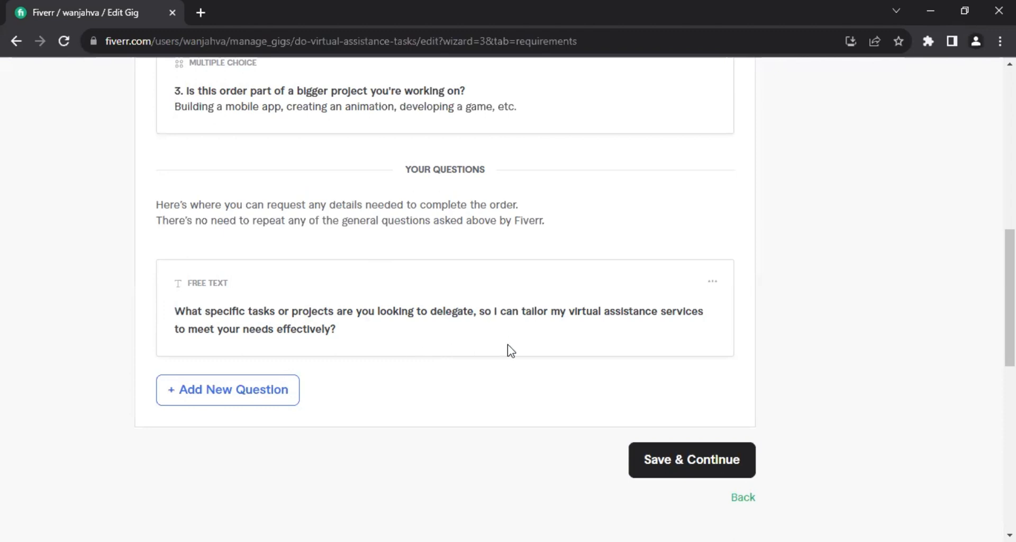
left_click(666, 453)
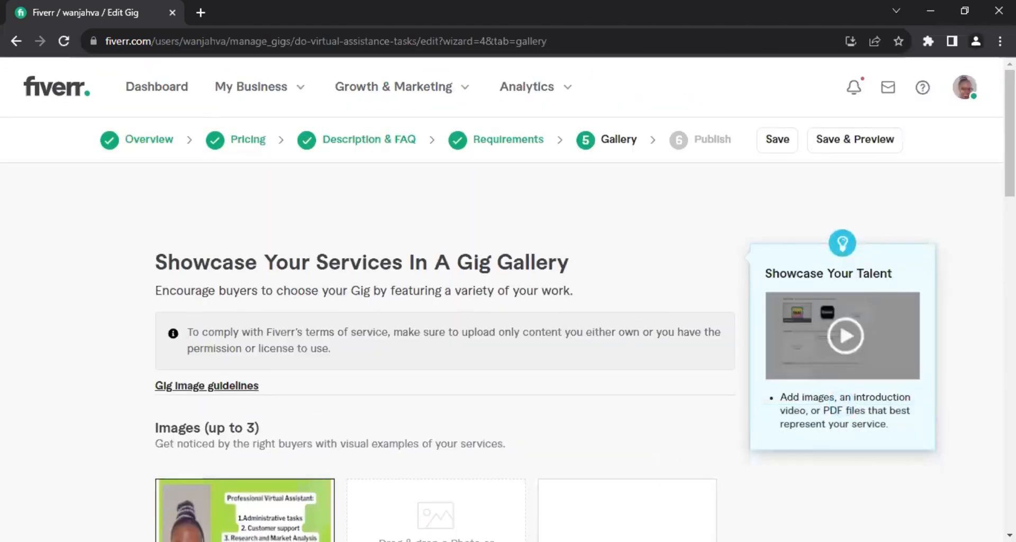
Review the gallery's image, video and document sections, and save the gallery to continue to publishing.
scroll(508, 299, "down", 3)
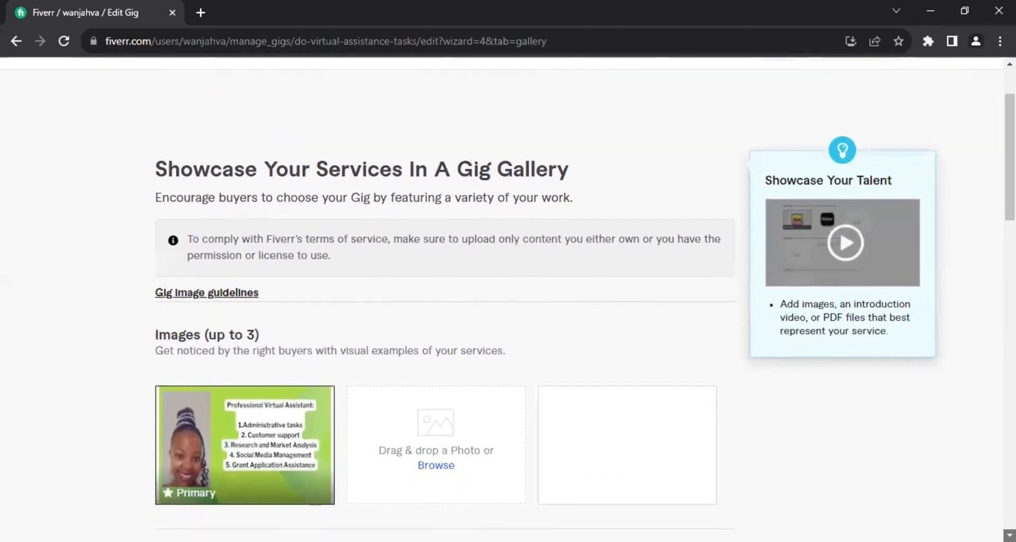
scroll(641, 402, "down", 2)
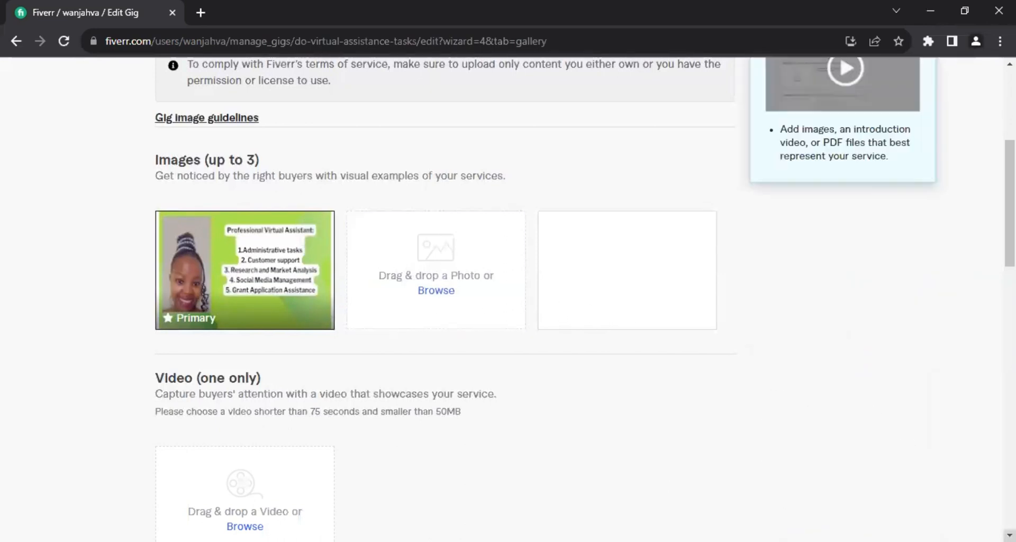
scroll(786, 406, "down", 5)
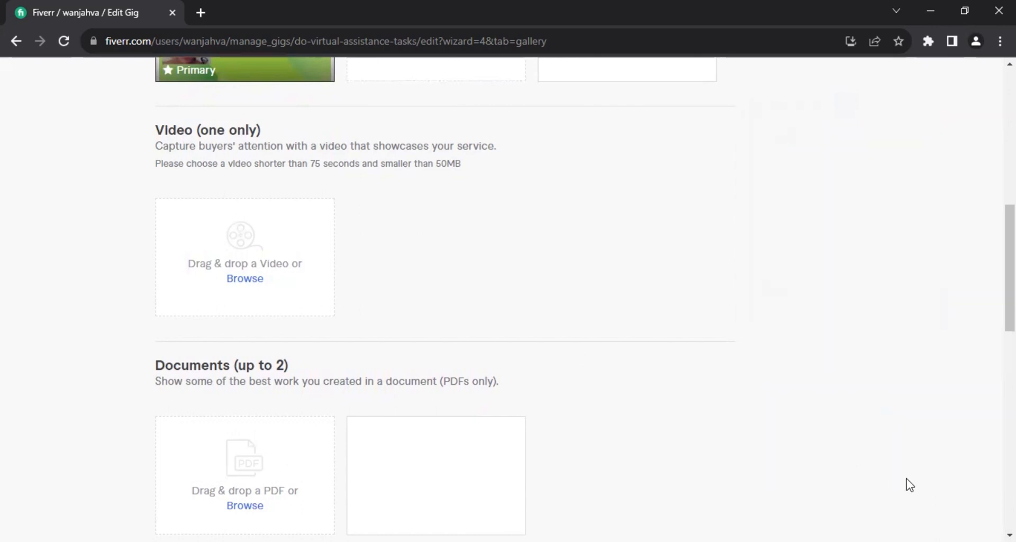
scroll(508, 298, "down", 4)
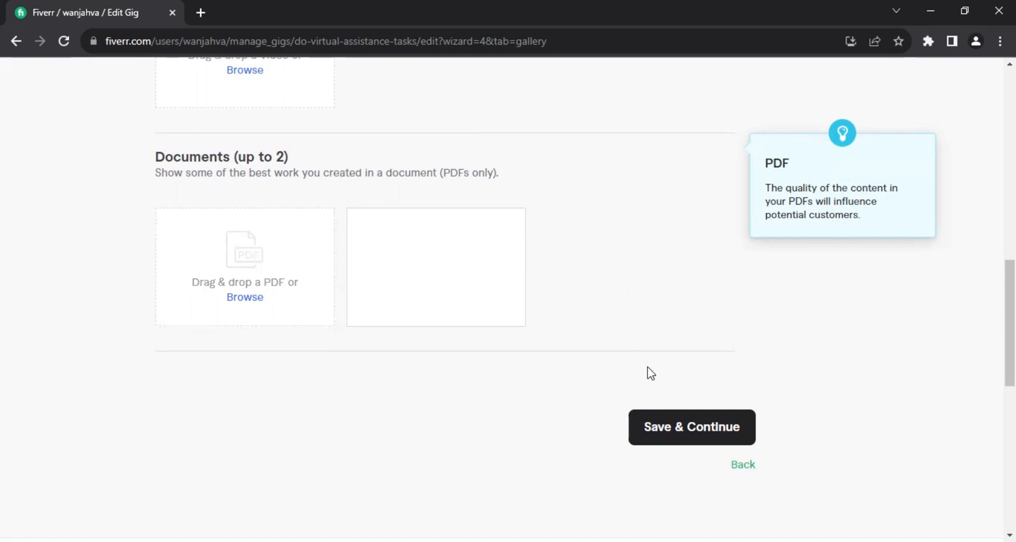
left_click(671, 439)
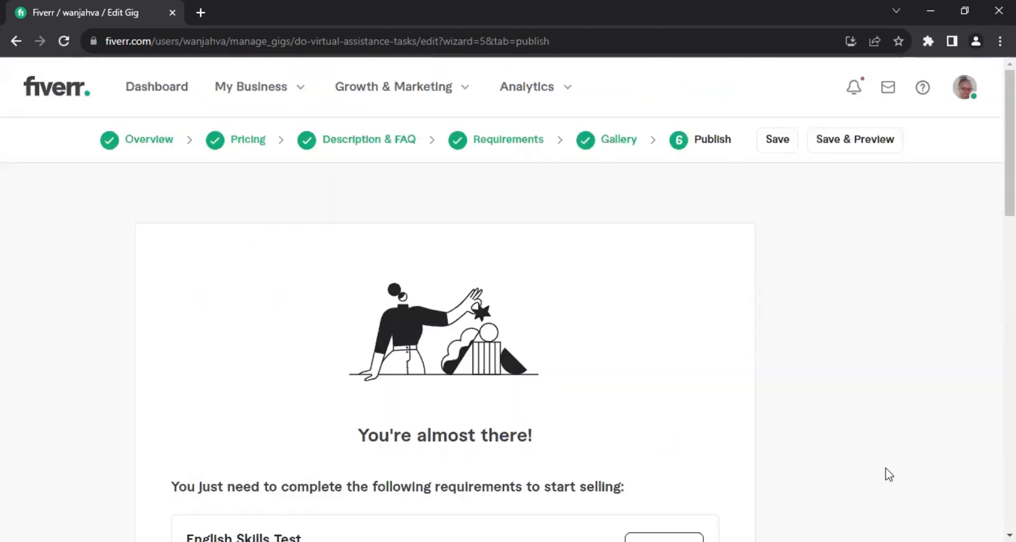
Review the remaining requirements for publishing the gig and start the phone number verification.
left_click(1009, 535)
scroll(1009, 535, "down", 5)
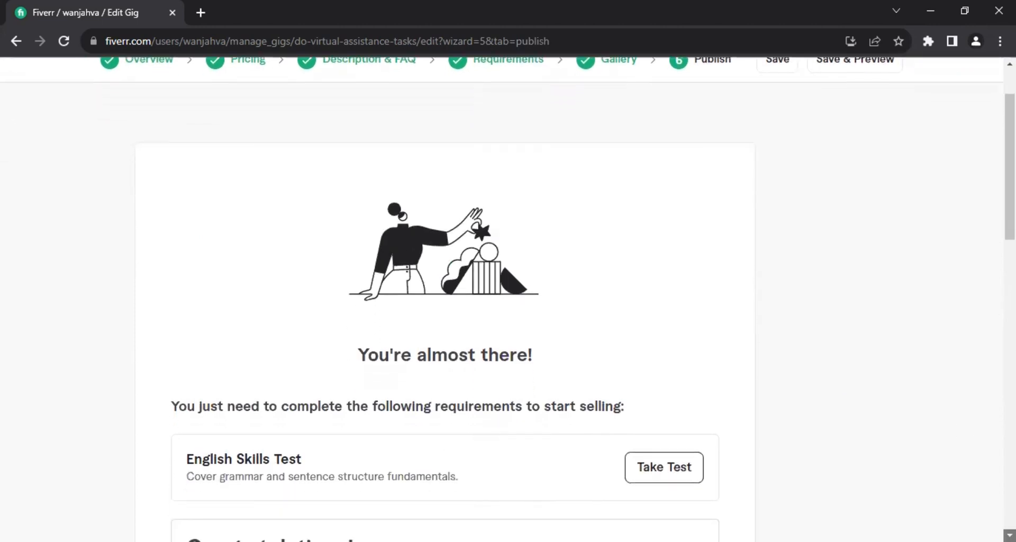
scroll(1009, 536, "down", 3)
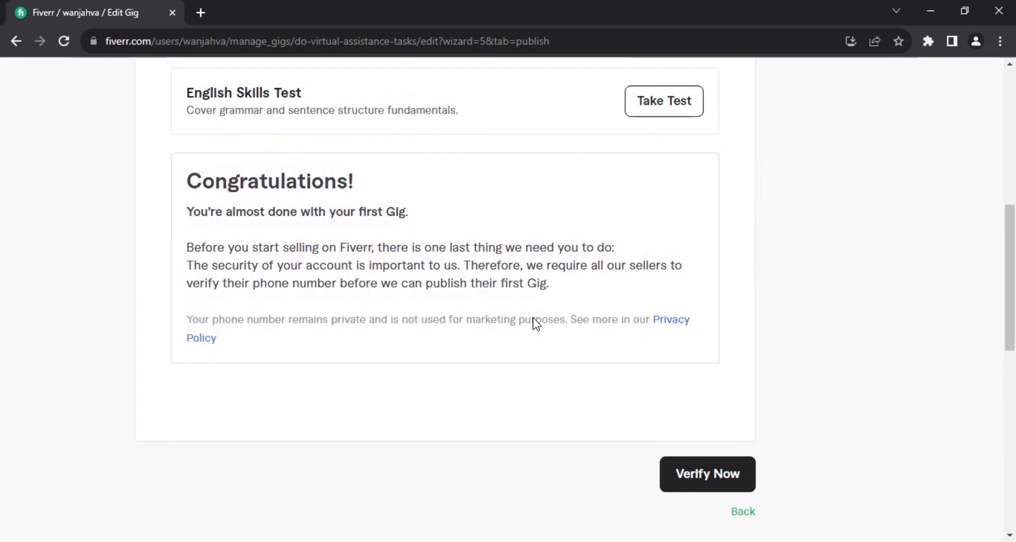
left_click(684, 488)
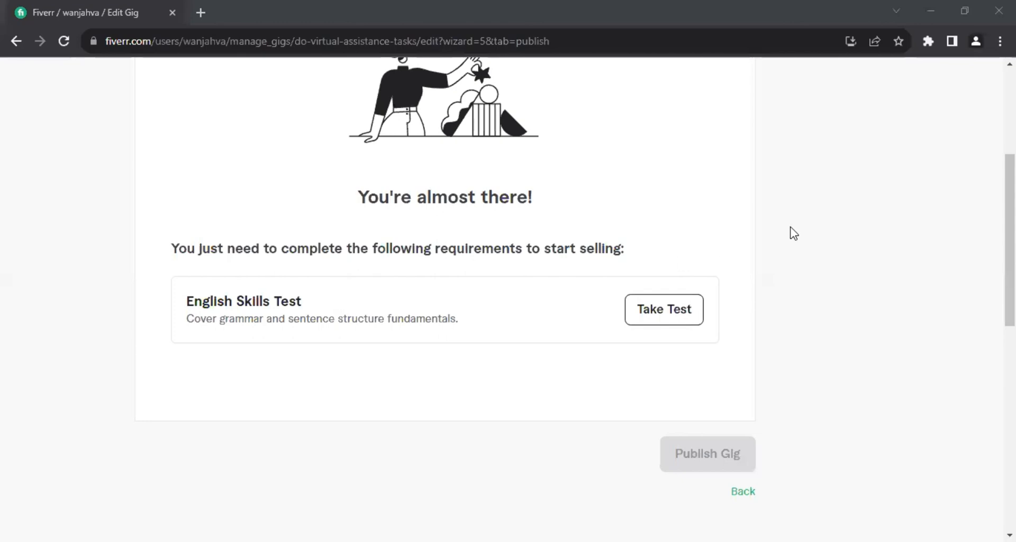
Check the remaining publishing requirements again and open the English Skills Test.
left_click(1010, 64)
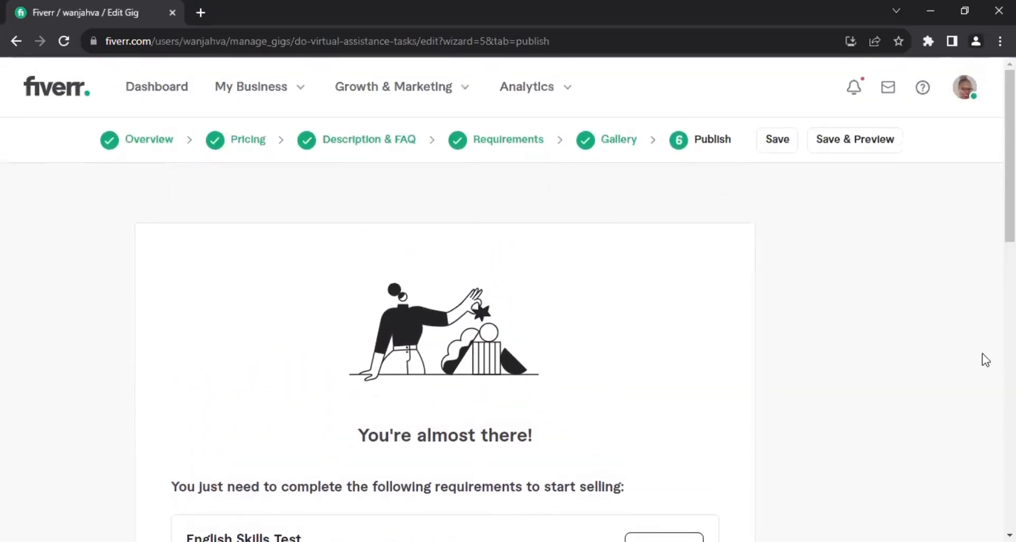
left_click(1009, 535)
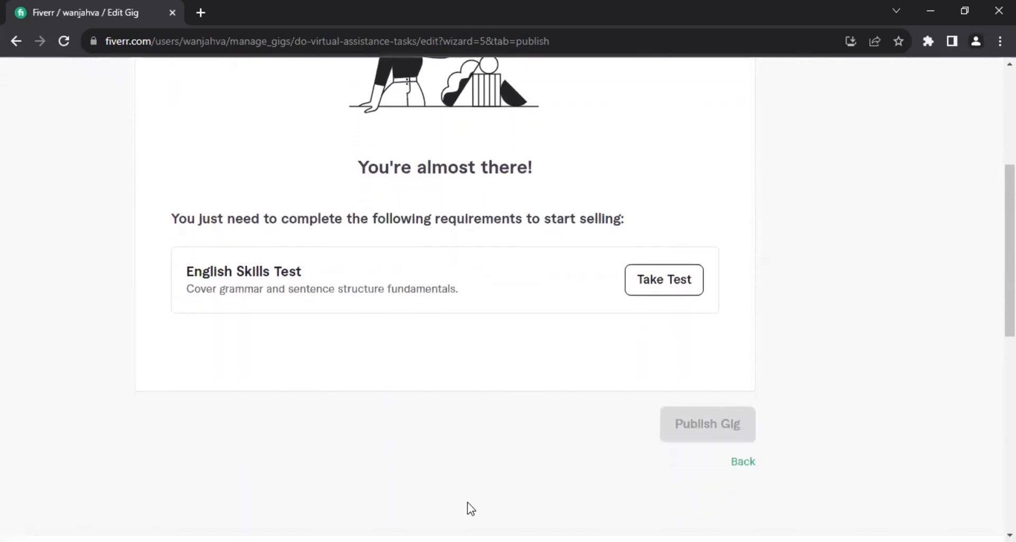
left_click(638, 284)
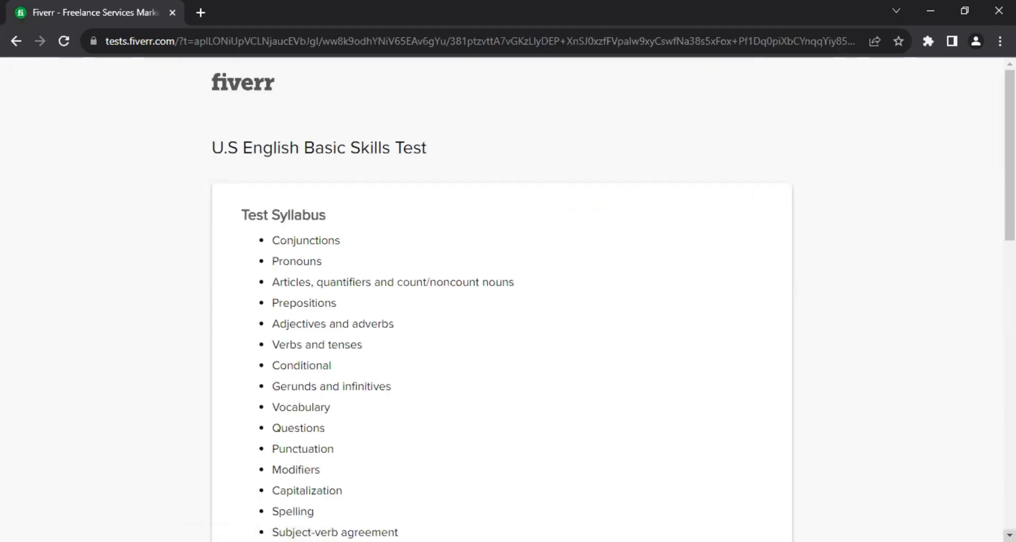
Read the U.S English Basic Skills Test's syllabus, duration, number of questions and instructions.
scroll(502, 299, "down", 1)
scroll(501, 299, "down", 3)
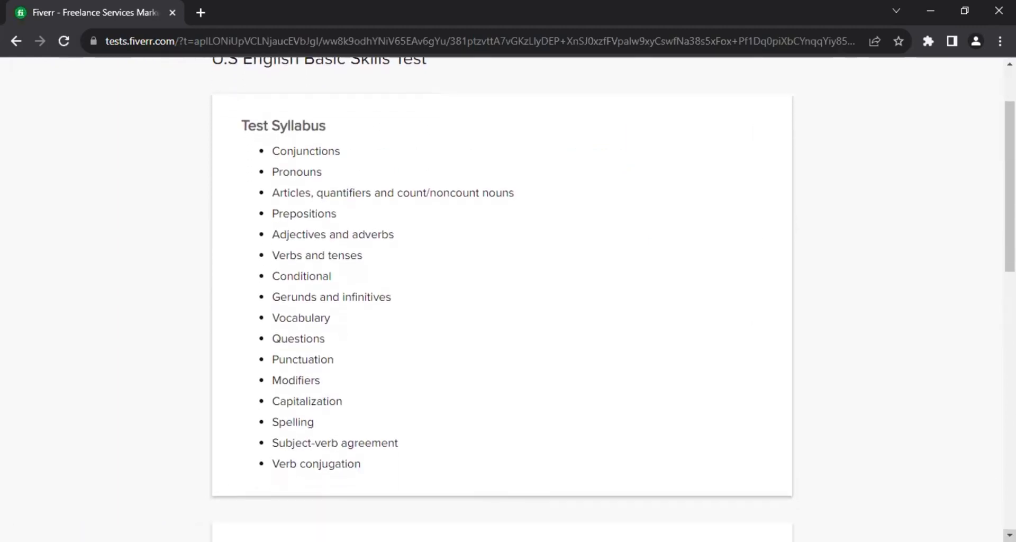
scroll(502, 299, "down", 4)
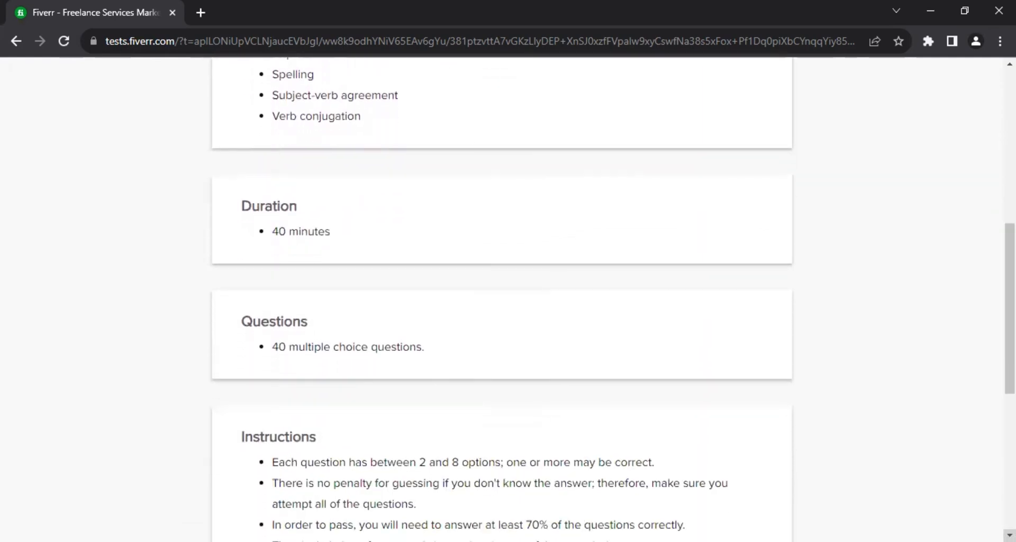
scroll(502, 299, "down", 1)
scroll(502, 299, "down", 3)
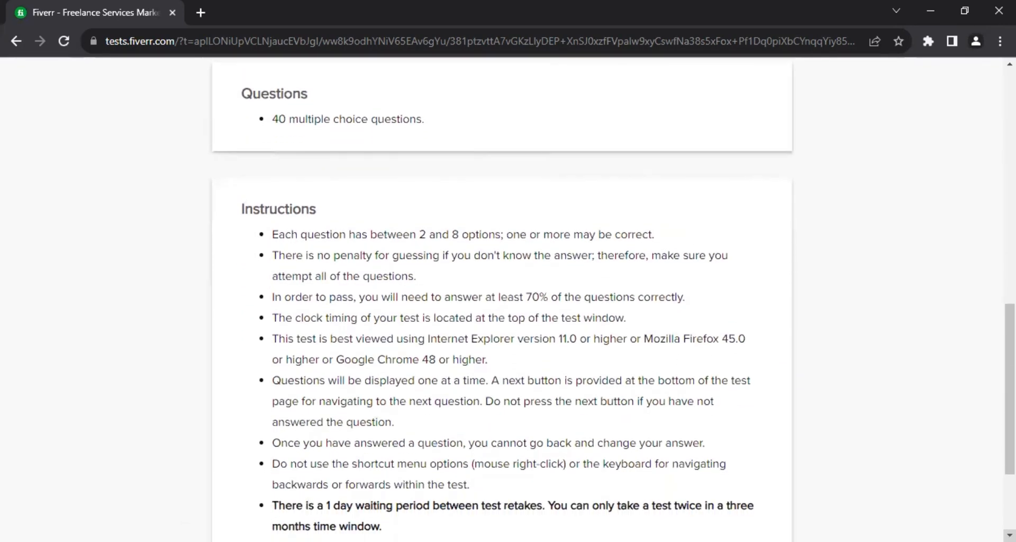
scroll(502, 299, "down", 1)
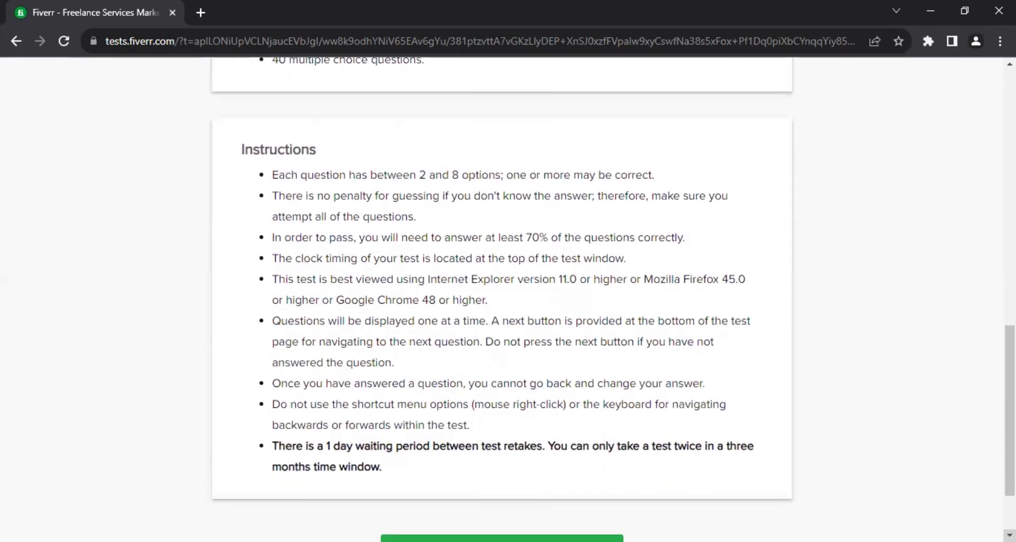
scroll(502, 299, "down", 1)
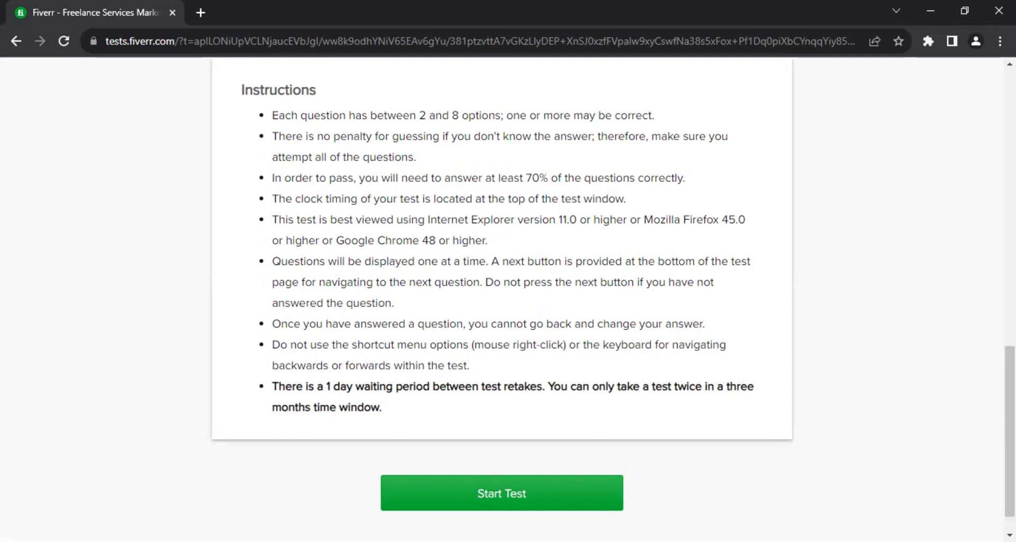
scroll(501, 291, "up", 3)
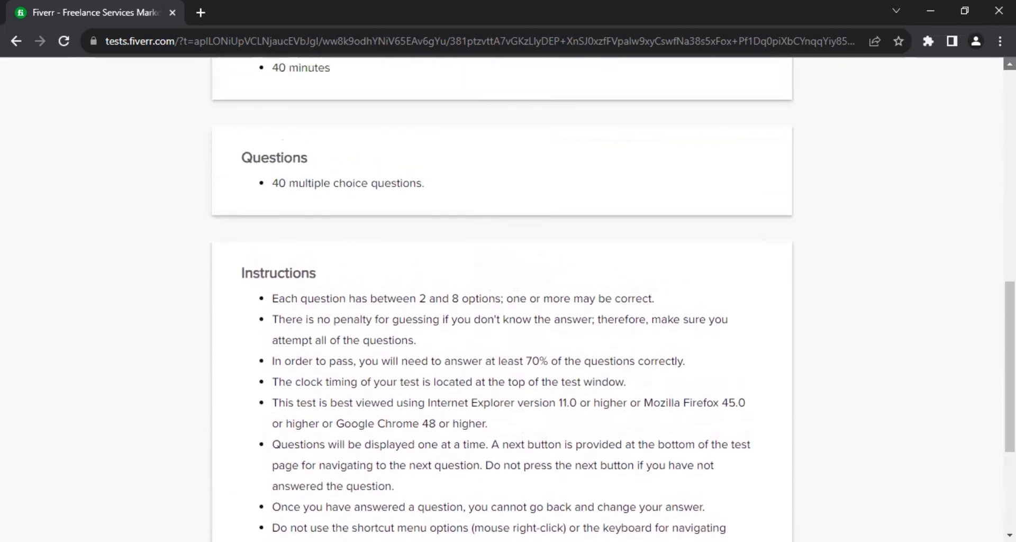
scroll(501, 291, "up", 5)
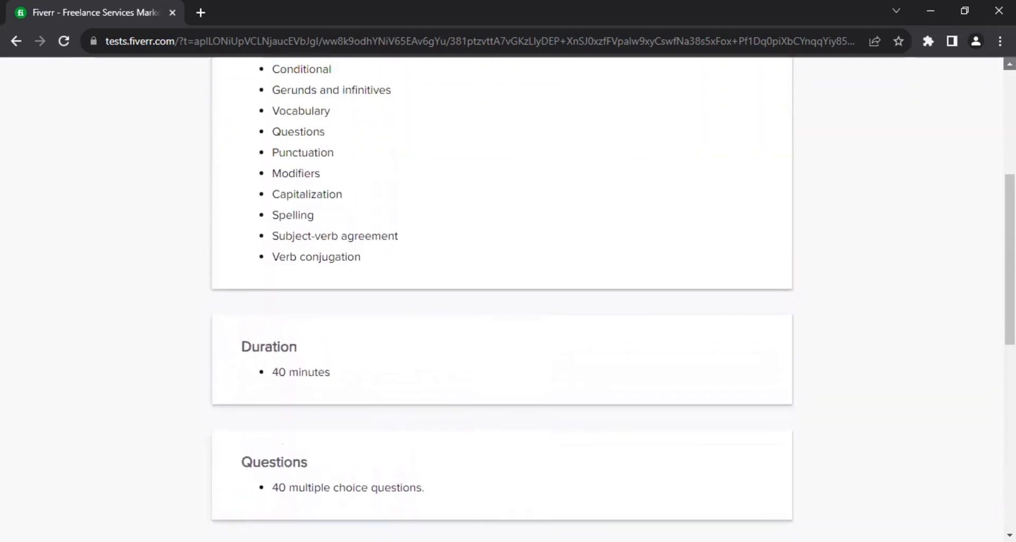
scroll(501, 291, "up", 4)
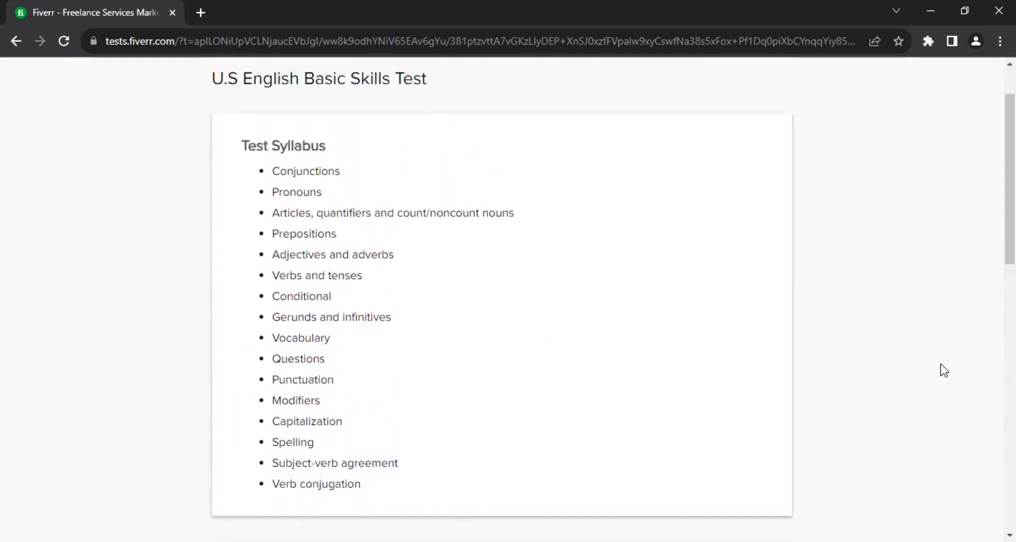
left_click(1009, 535)
scroll(1010, 535, "down", 6)
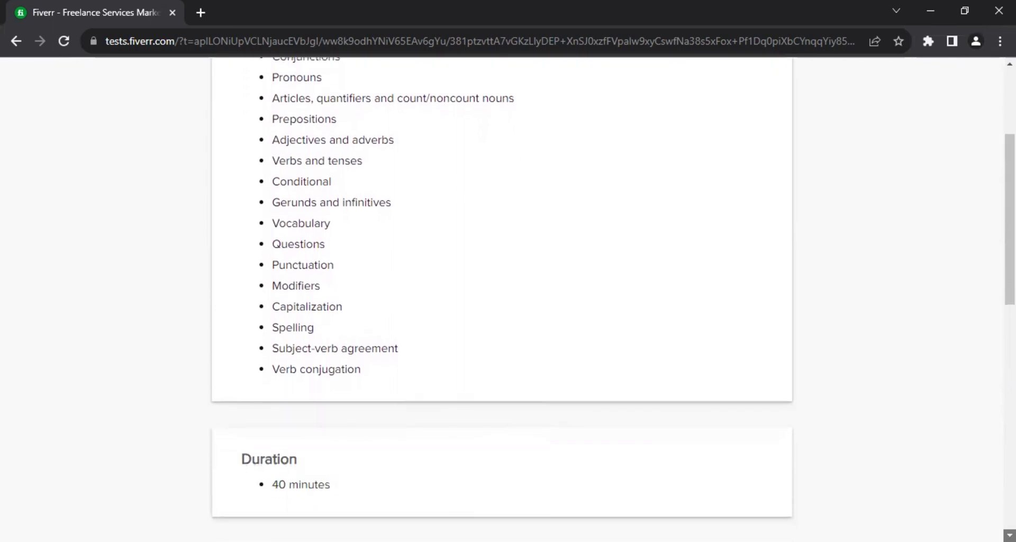
scroll(1010, 535, "down", 6)
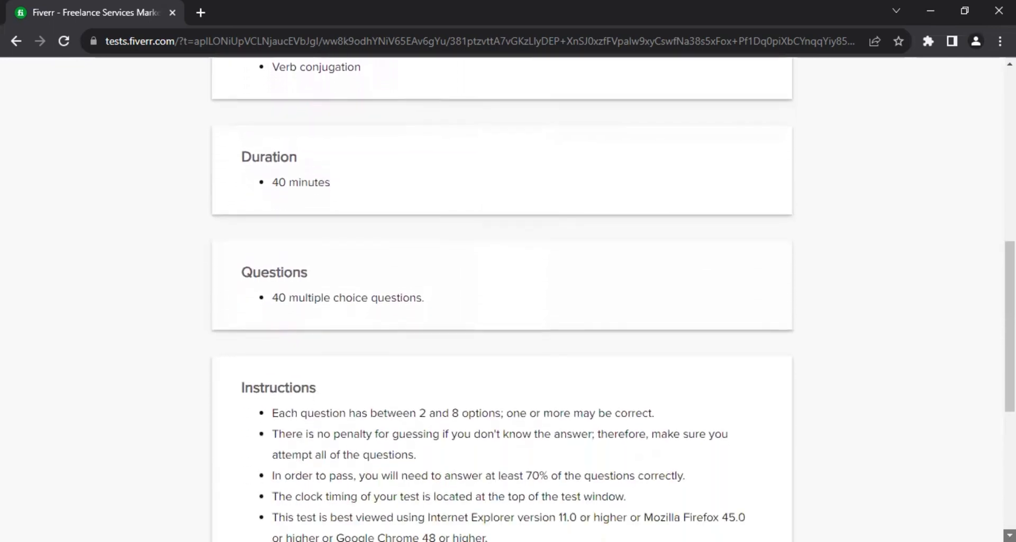
scroll(1010, 536, "down", 3)
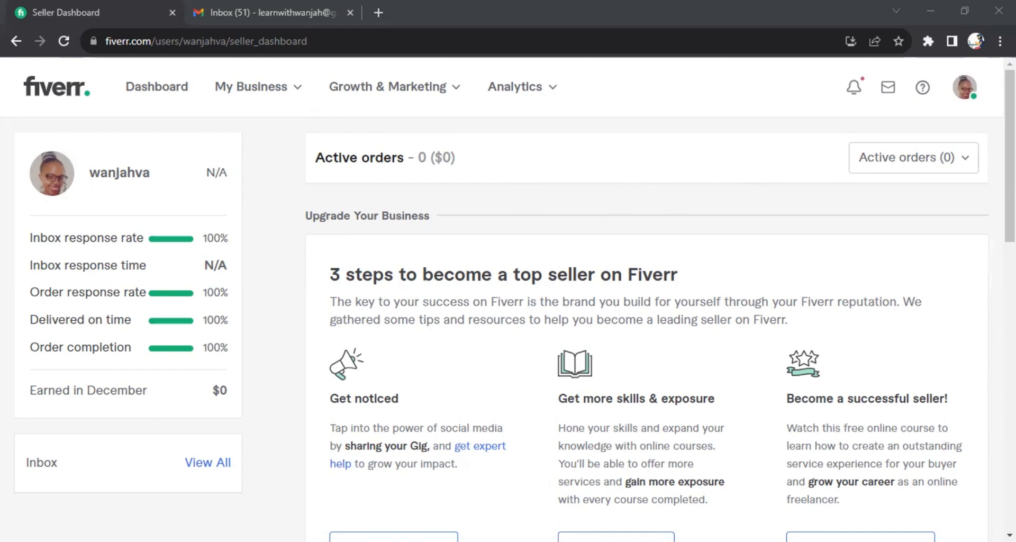
Look over the seller dashboard, including the steps to become a top seller and the suggested courses.
scroll(508, 317, "down", 8)
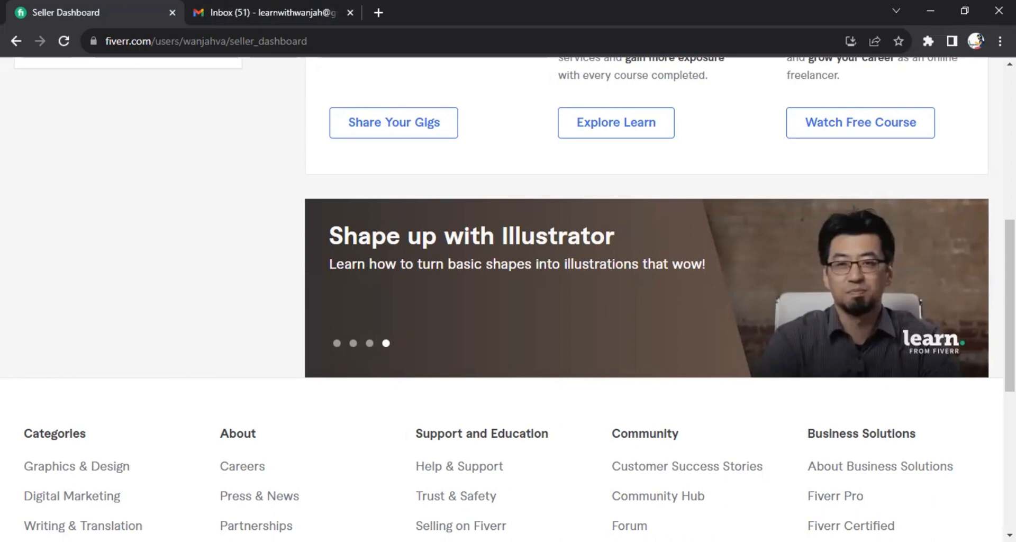
scroll(508, 317, "up", 8)
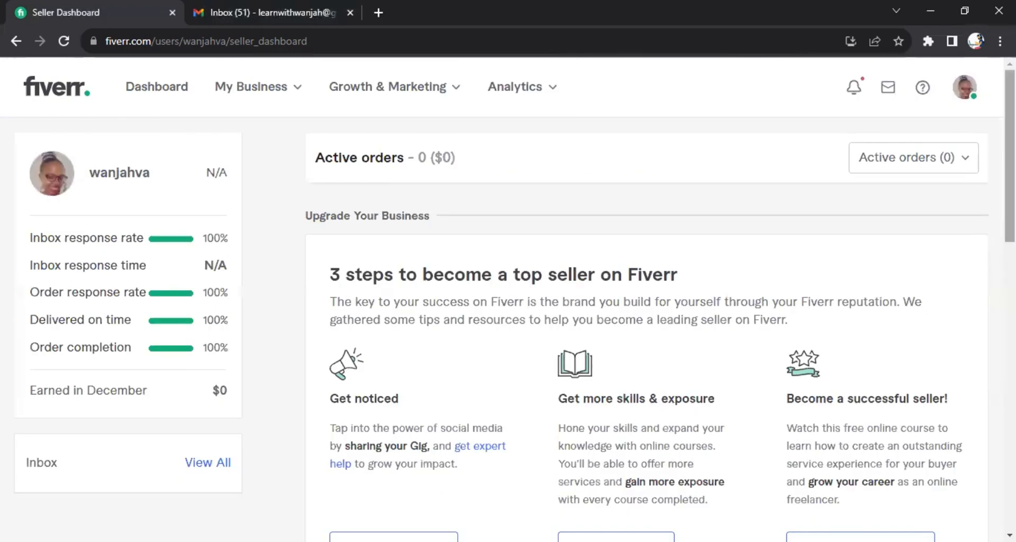